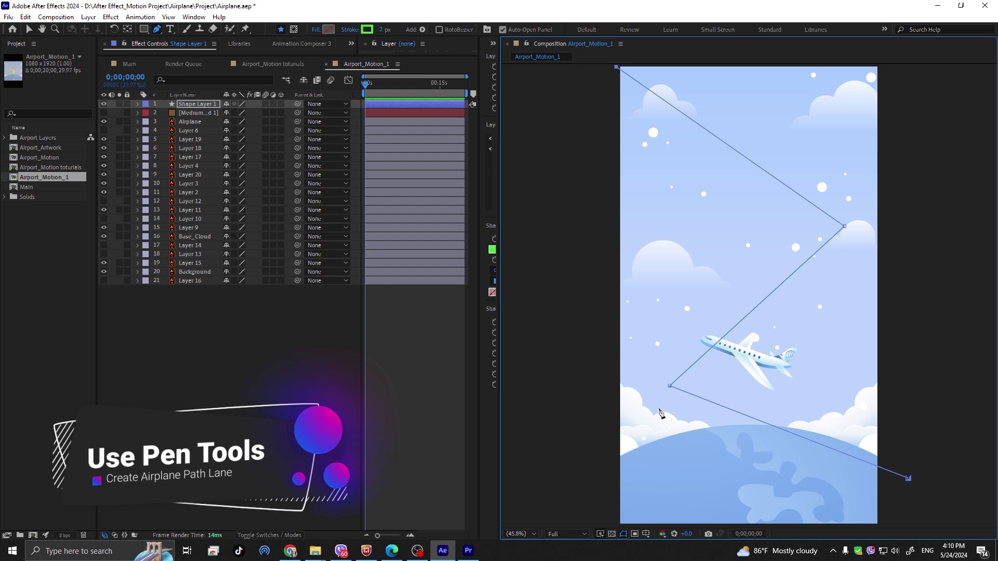
- Reposition the path's lower bend and end point, and round both bends into smooth curves forming an S-shaped flight path
drag(670, 386, 649, 418)
drag(909, 481, 907, 466)
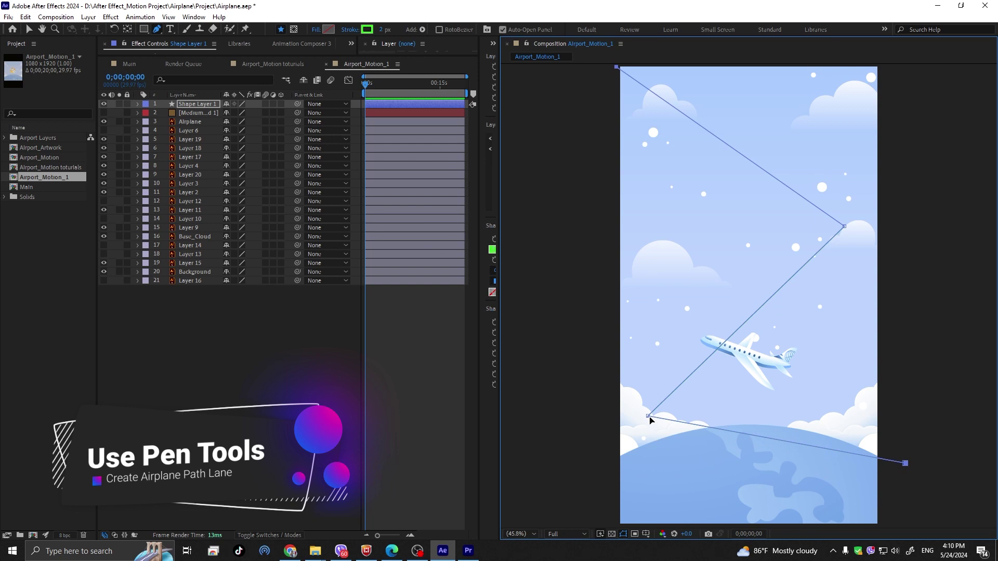
drag(651, 418, 661, 400)
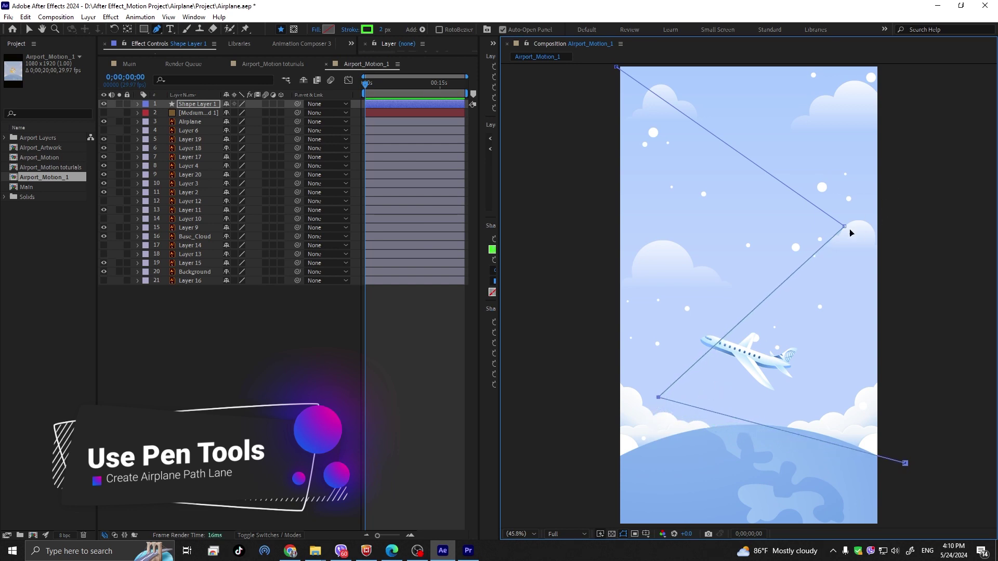
drag(659, 398, 656, 320)
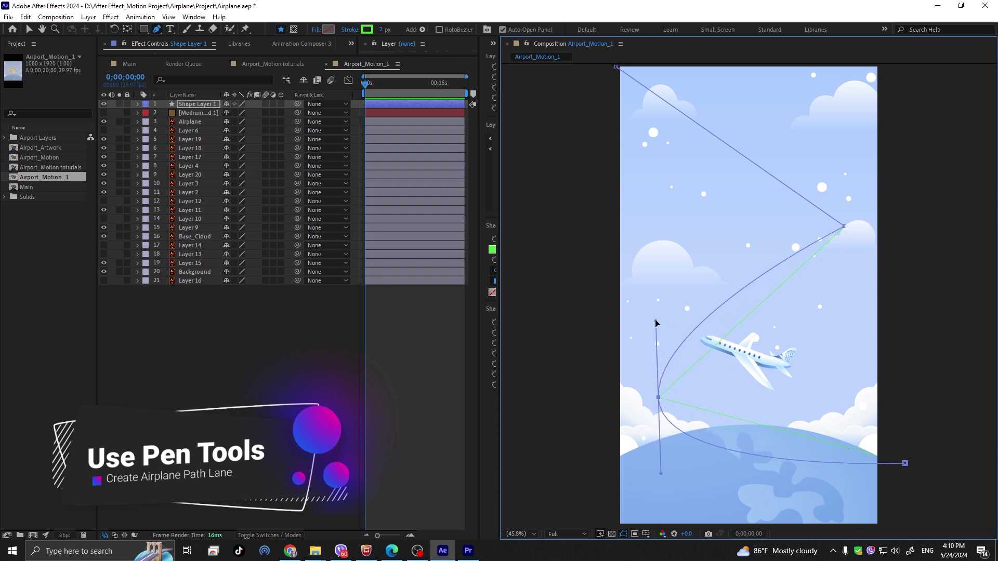
drag(844, 228, 857, 142)
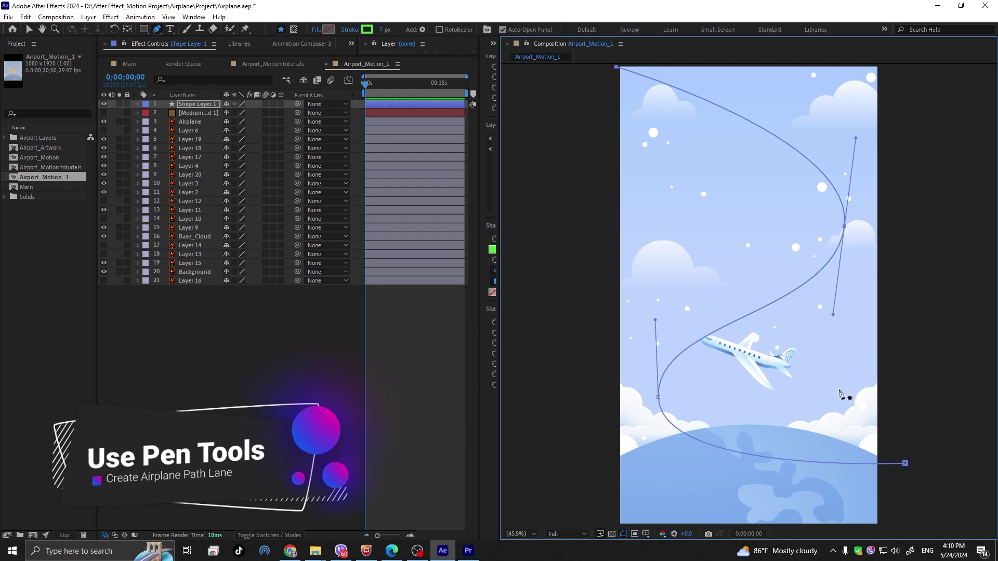
- Refine the S-curve by raising its lower bend and end point and reshaping the tangents at both bends
click(617, 68)
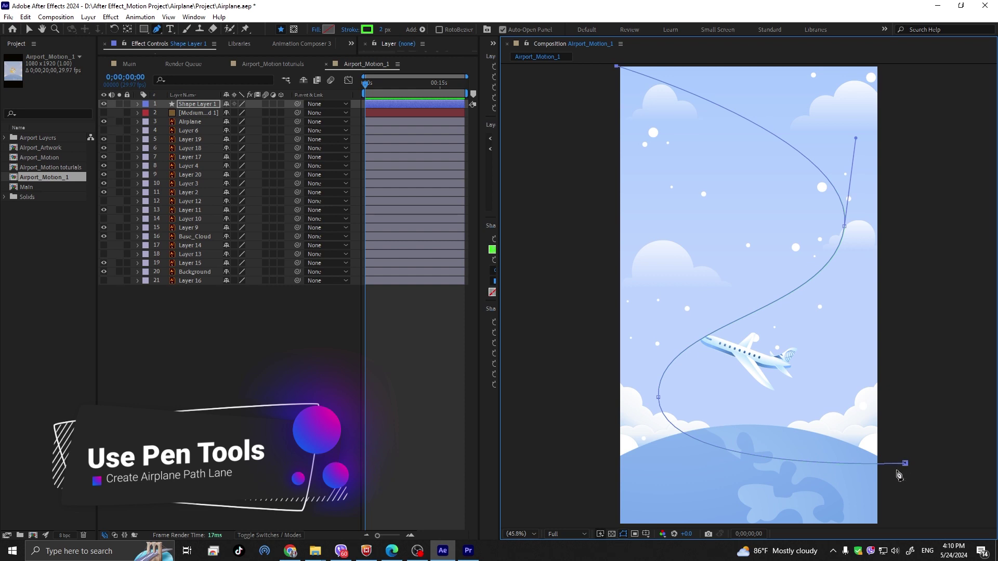
click(658, 397)
drag(658, 399, 648, 349)
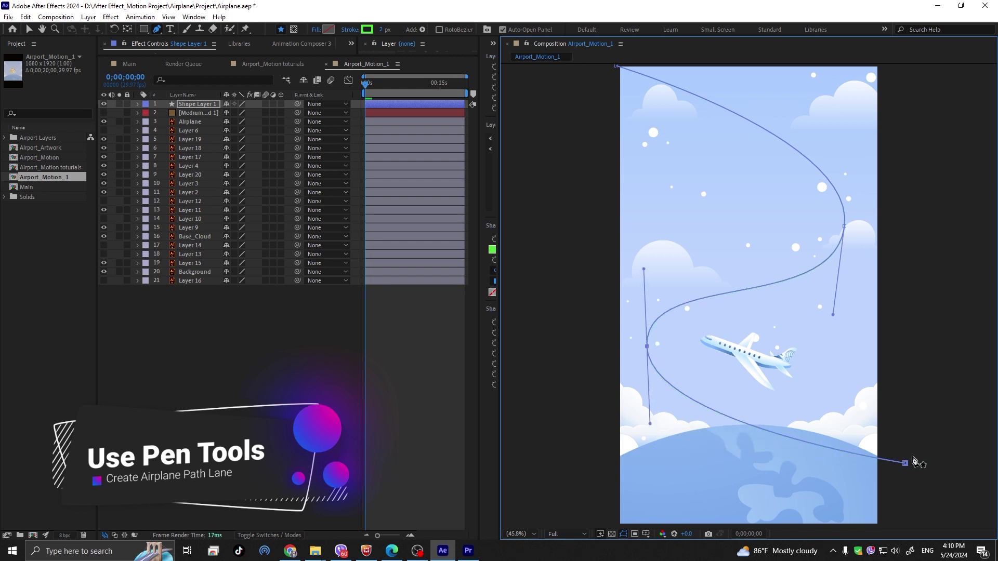
drag(907, 464, 907, 441)
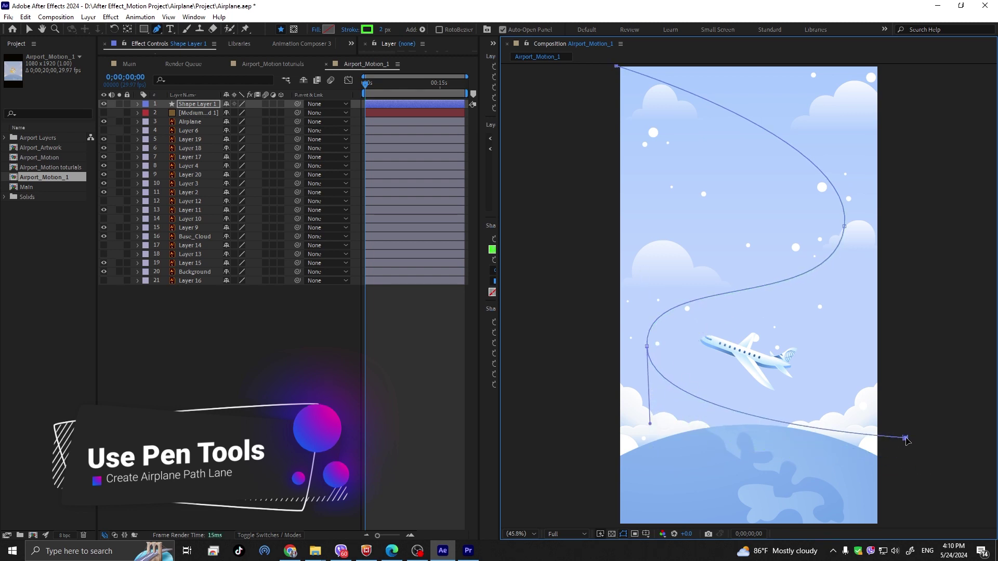
drag(646, 348, 657, 366)
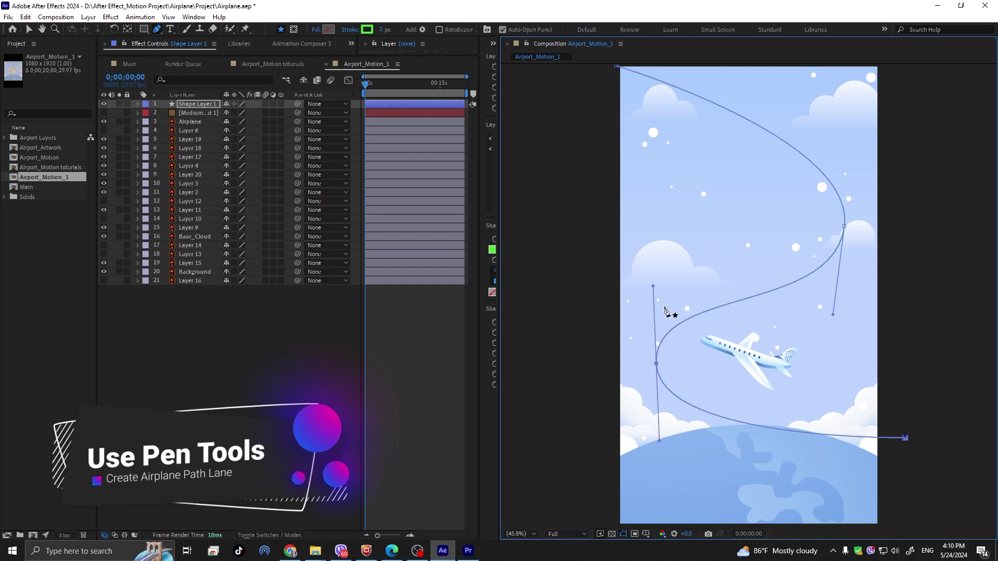
drag(654, 287, 648, 258)
drag(845, 227, 846, 123)
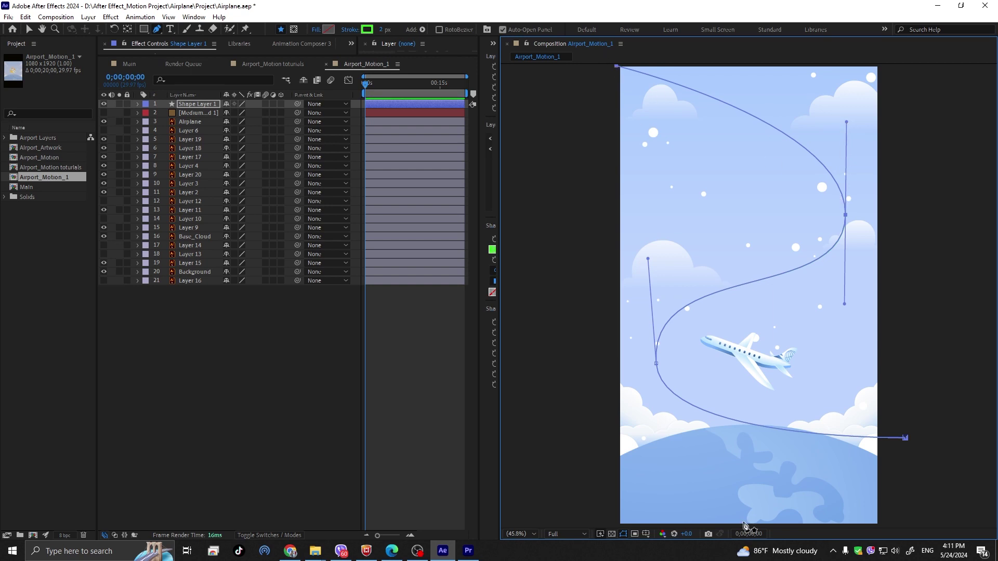
- Expand Shape Layer 1 down to Path 1 of Shape 1 and copy its Path property
click(220, 333)
key(ctrl+a)
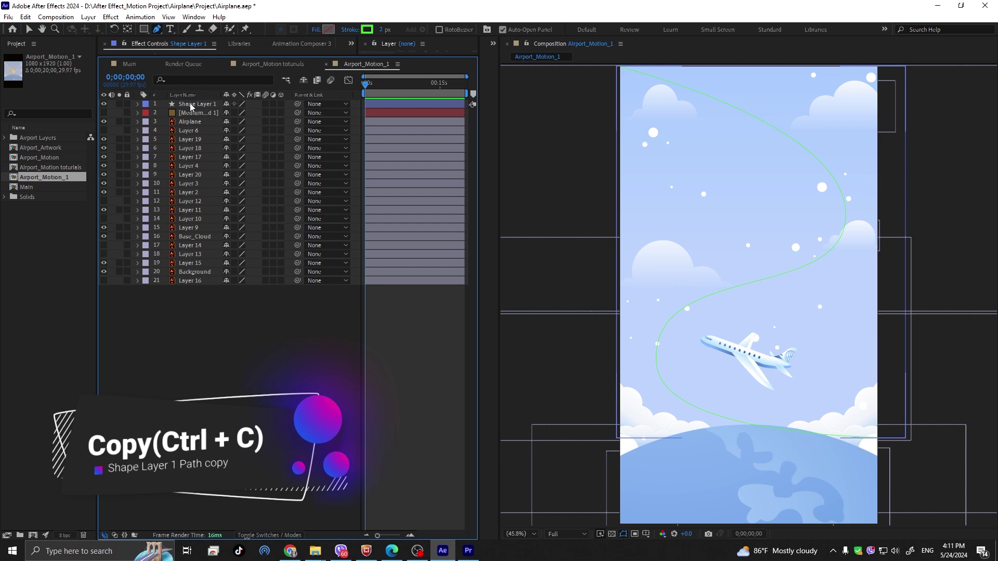
click(137, 105)
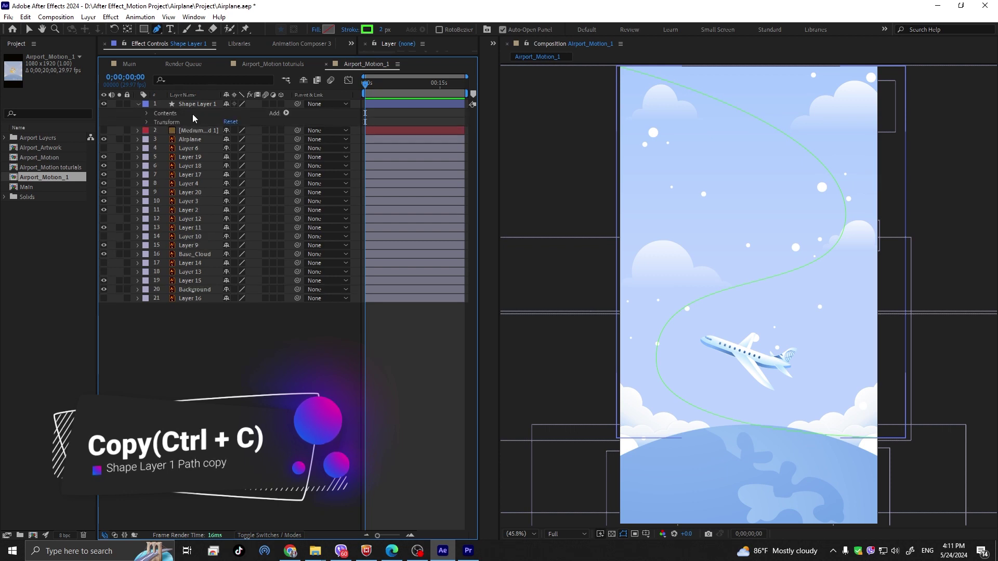
click(147, 114)
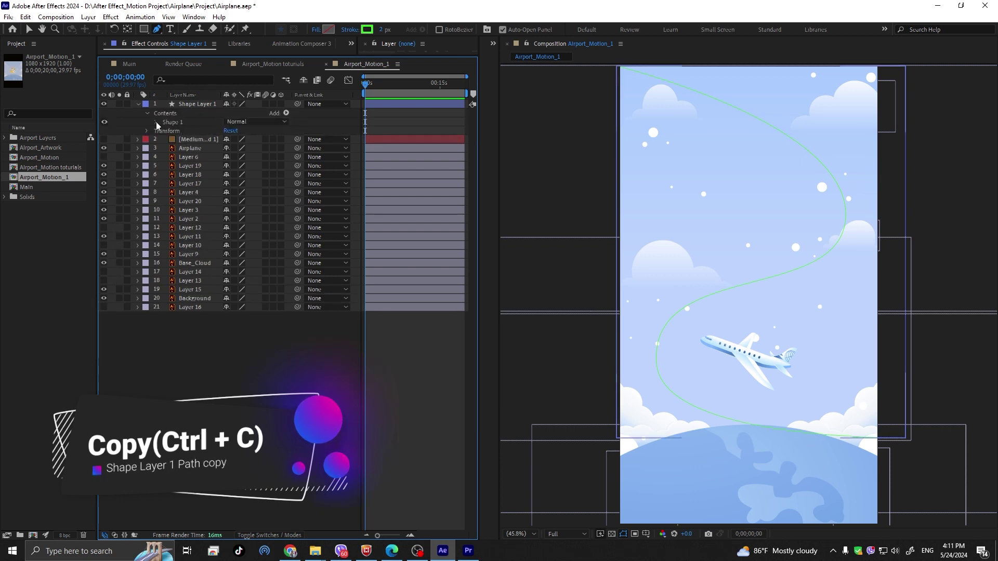
click(156, 122)
click(164, 131)
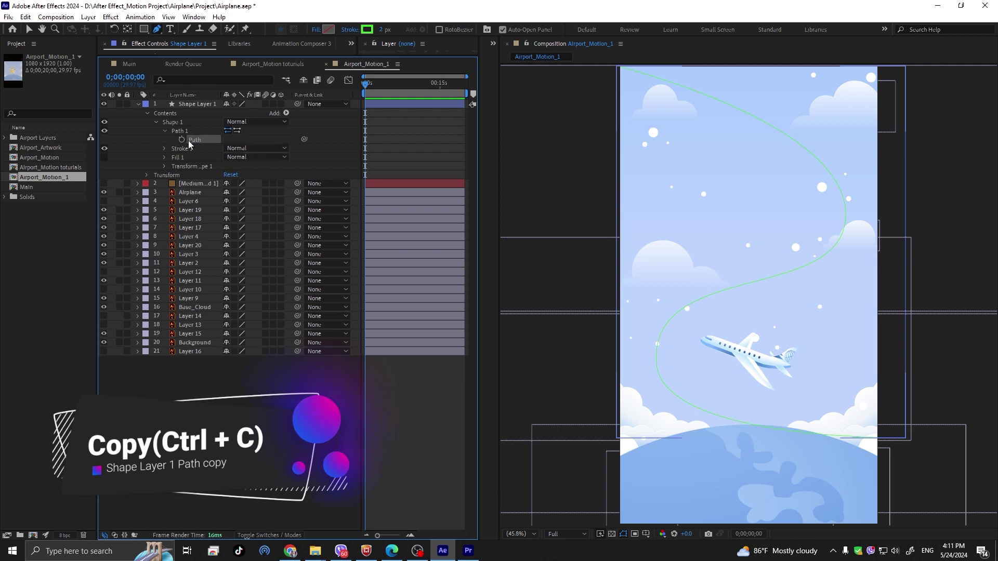
click(190, 140)
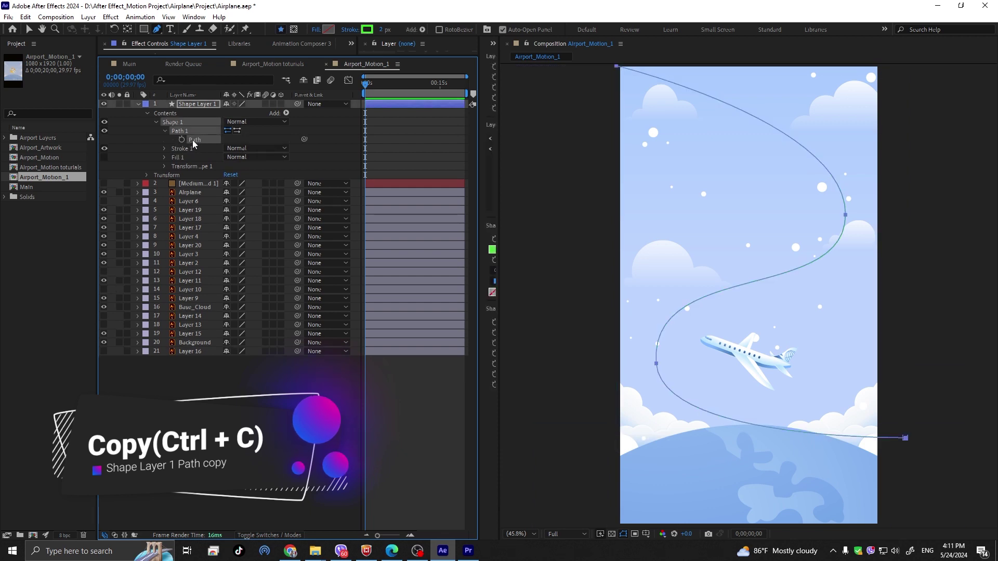
- Paste the copied path into the Airplane layer's Position property as keyframes at the start of the timeline
click(191, 191)
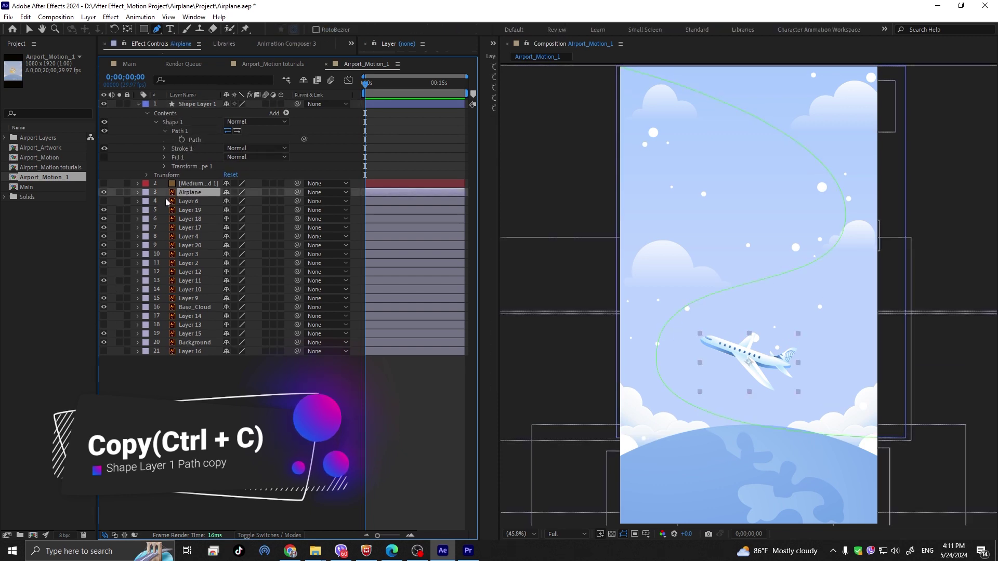
click(137, 192)
click(147, 202)
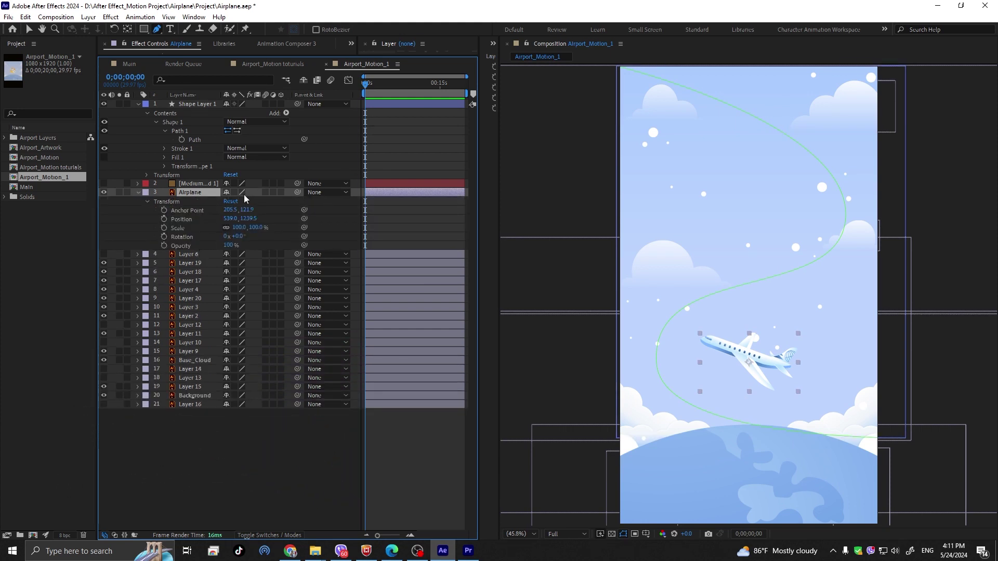
click(188, 221)
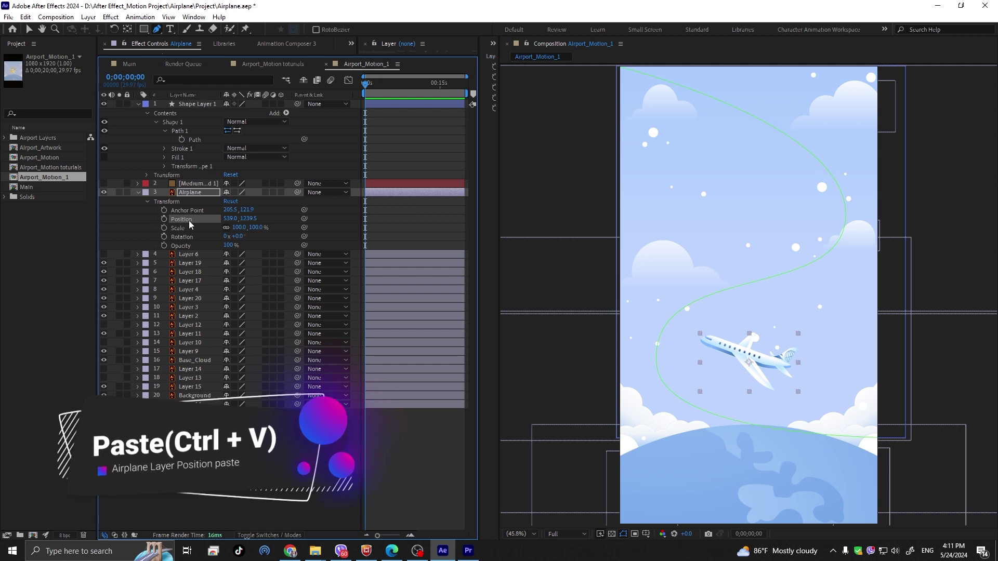
key(ctrl+v)
click(405, 226)
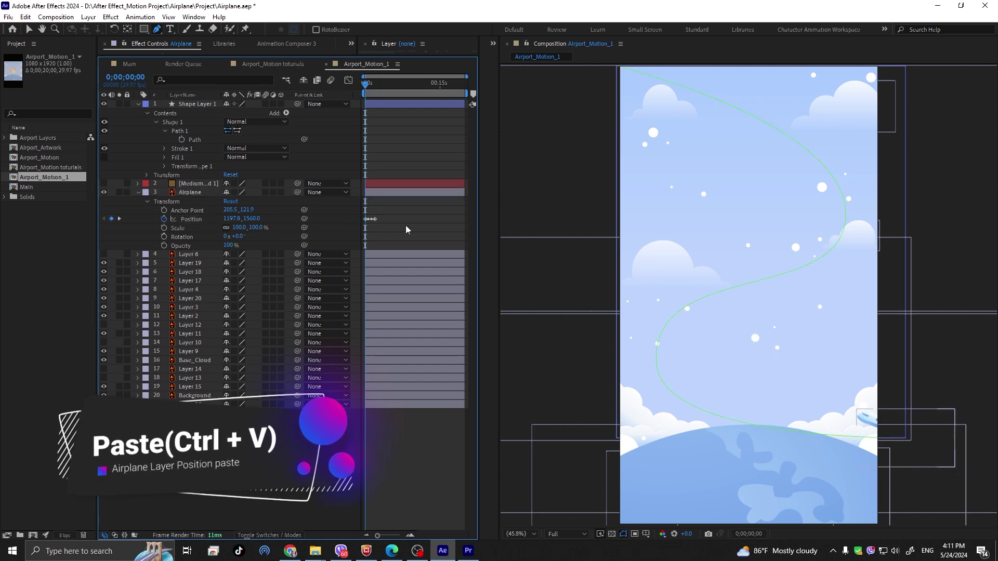
- Stretch the Airplane layer's Position keyframes so the last one falls at 15 seconds, and preview the flight from the start
click(441, 88)
drag(375, 219, 441, 228)
drag(394, 79, 341, 93)
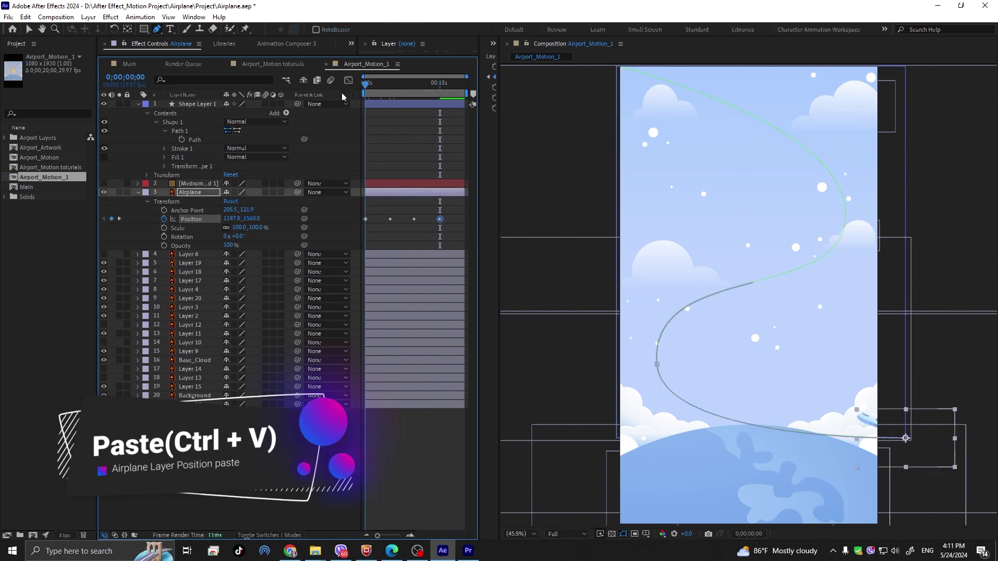
key(space)
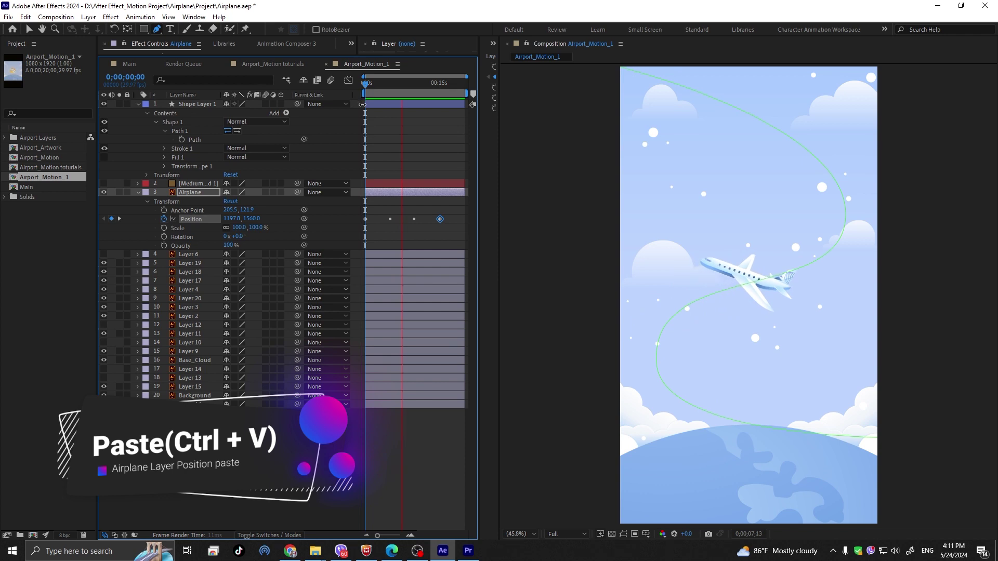
key(space)
key(space)
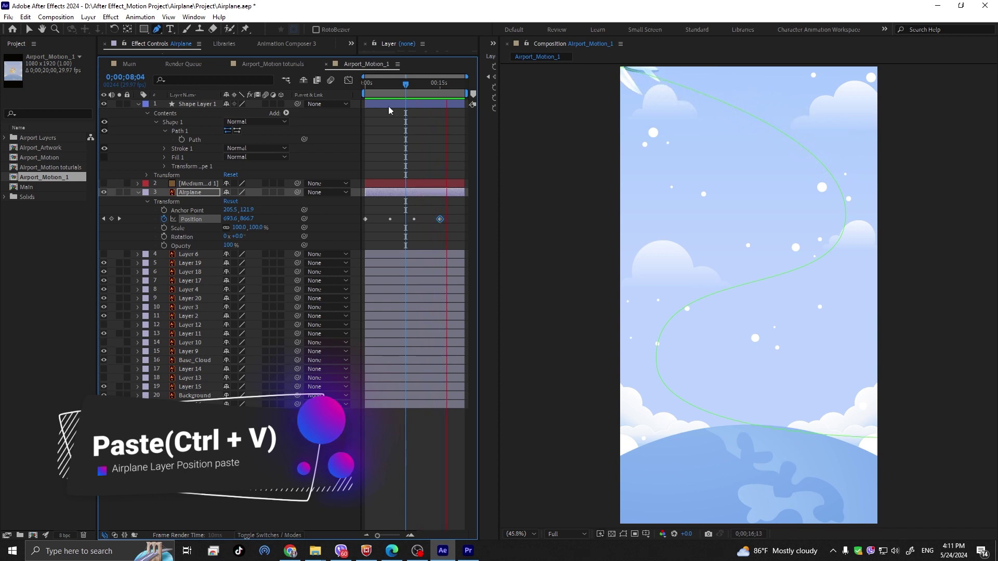
key(space)
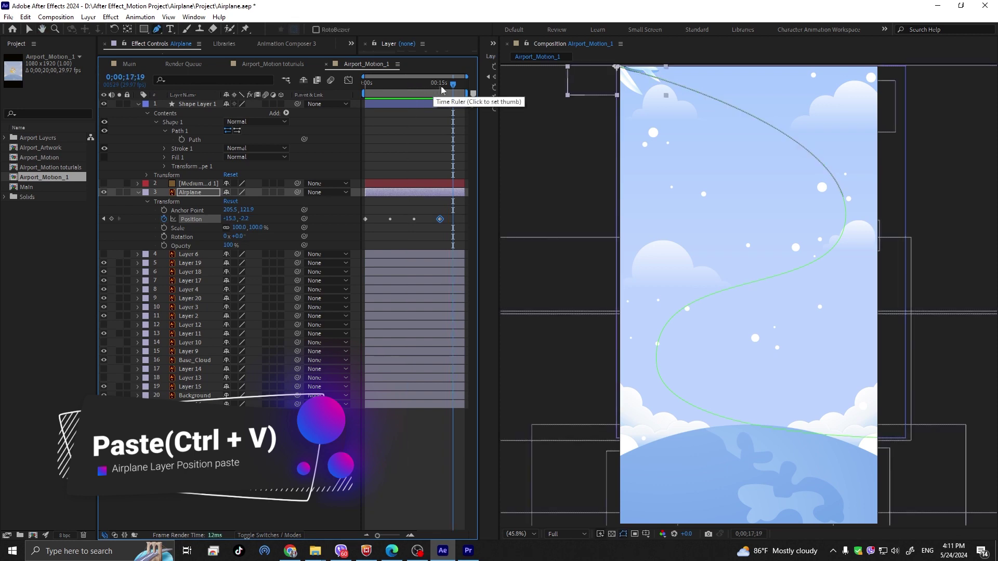
- At the 15-second keyframe, move the Airplane outside the frame's upper-left corner to about -257, -76
drag(623, 98, 633, 187)
click(103, 219)
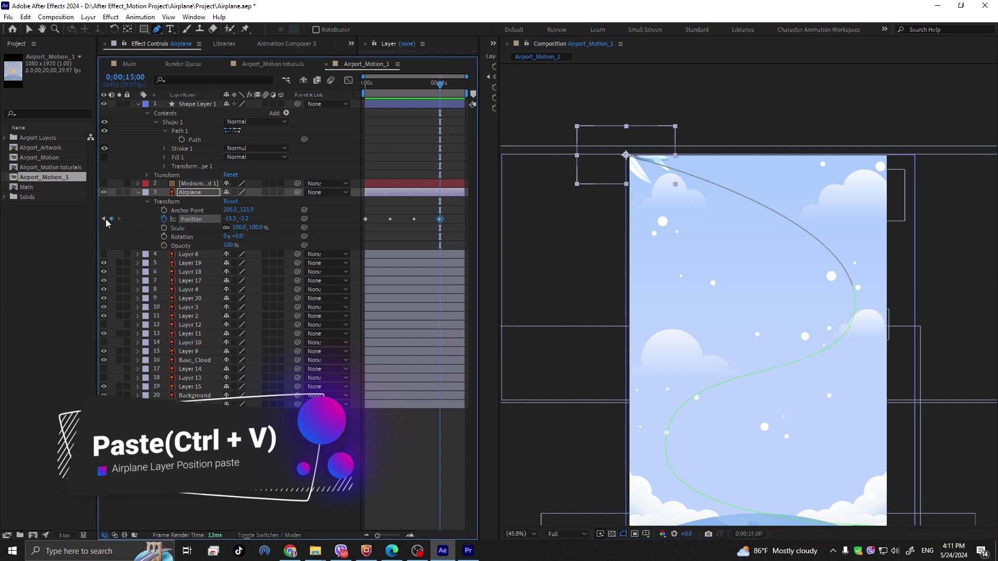
key(v)
drag(627, 156, 569, 138)
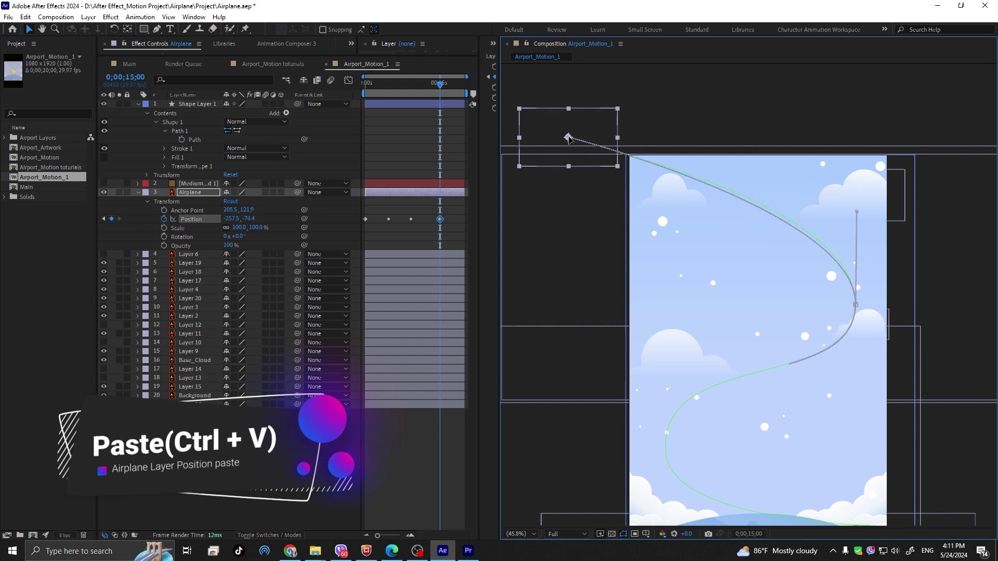
- At time 0, move the Airplane's starting position farther outside the frame's right edge to about 1333, 1560
key(space)
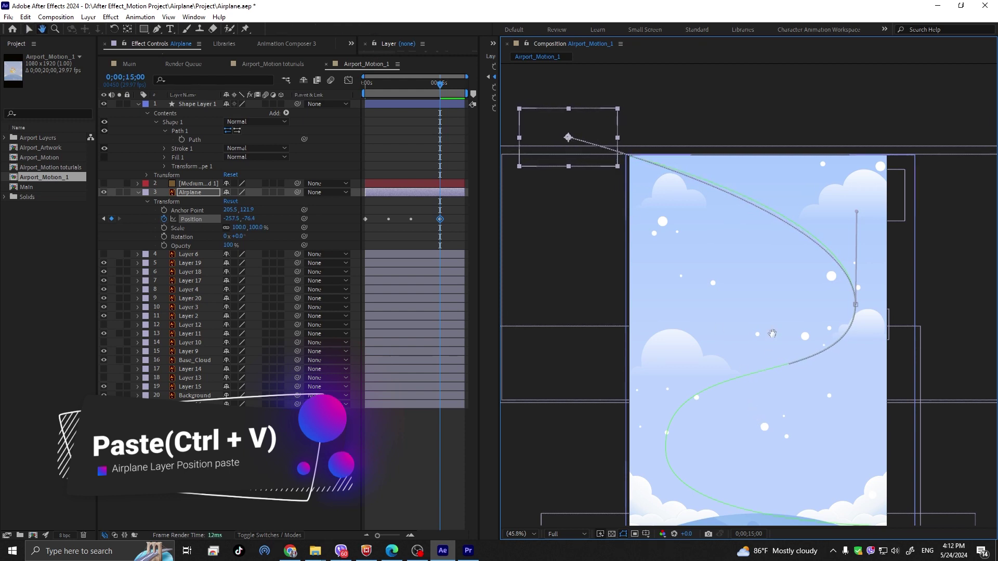
drag(716, 218, 653, 127)
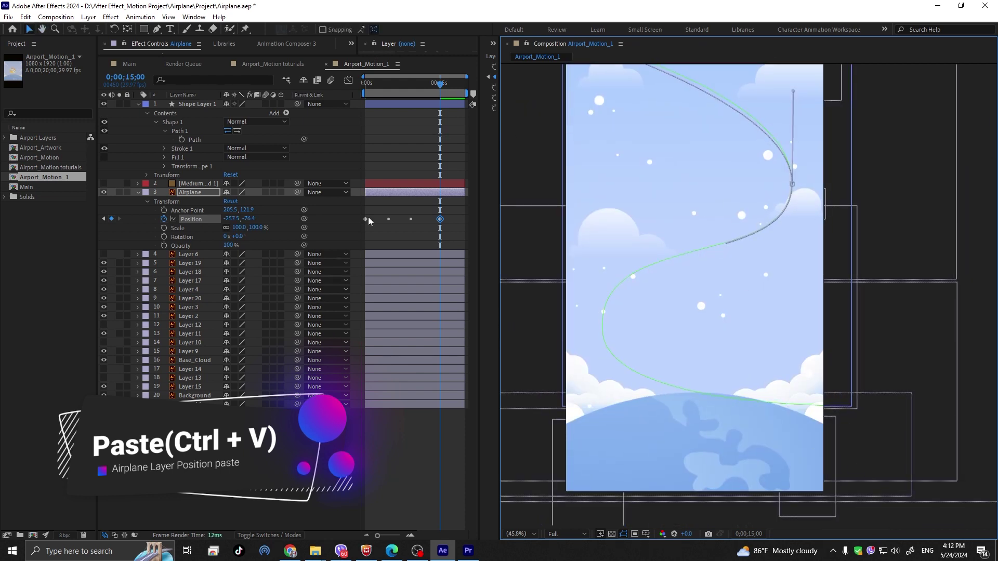
drag(429, 96, 356, 137)
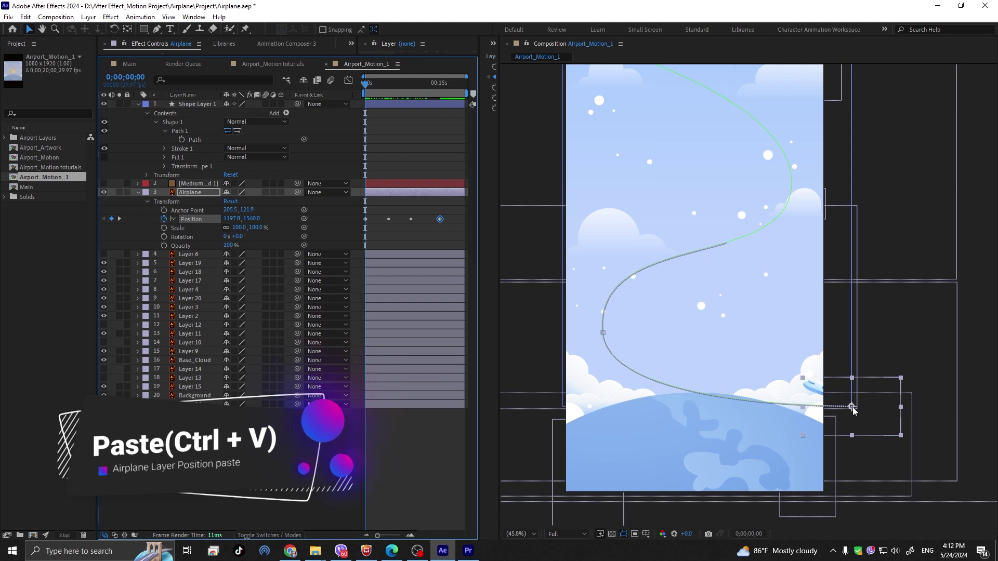
drag(859, 414, 885, 421)
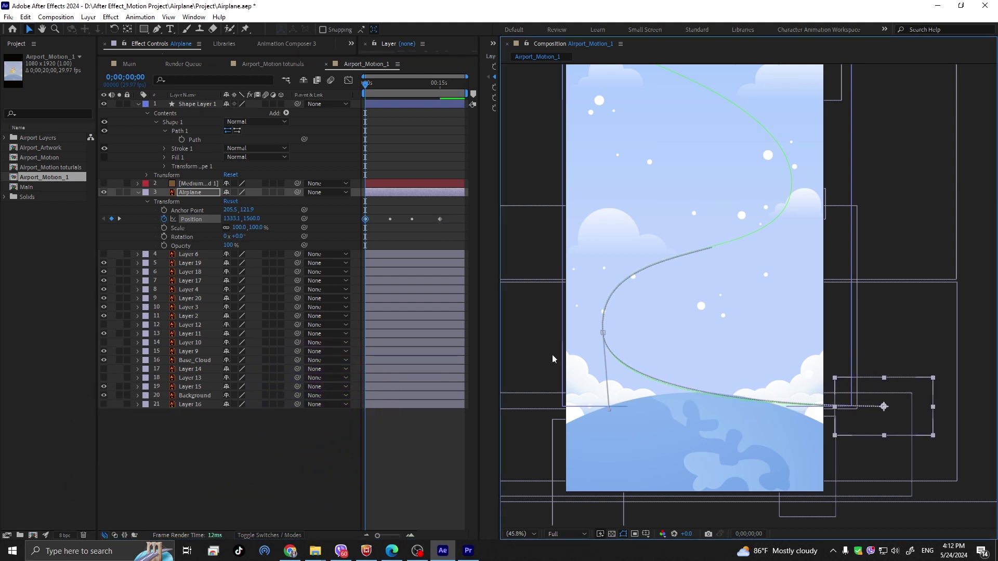
- Set the Airplane layer's Auto-Orientation to Orient Along Path with all its Position keyframes selected
click(188, 220)
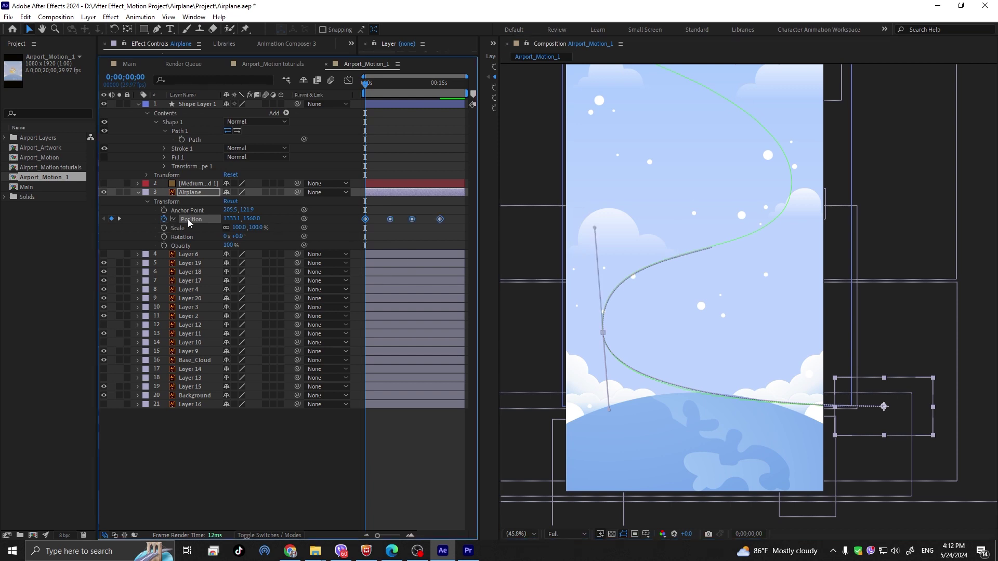
click(88, 17)
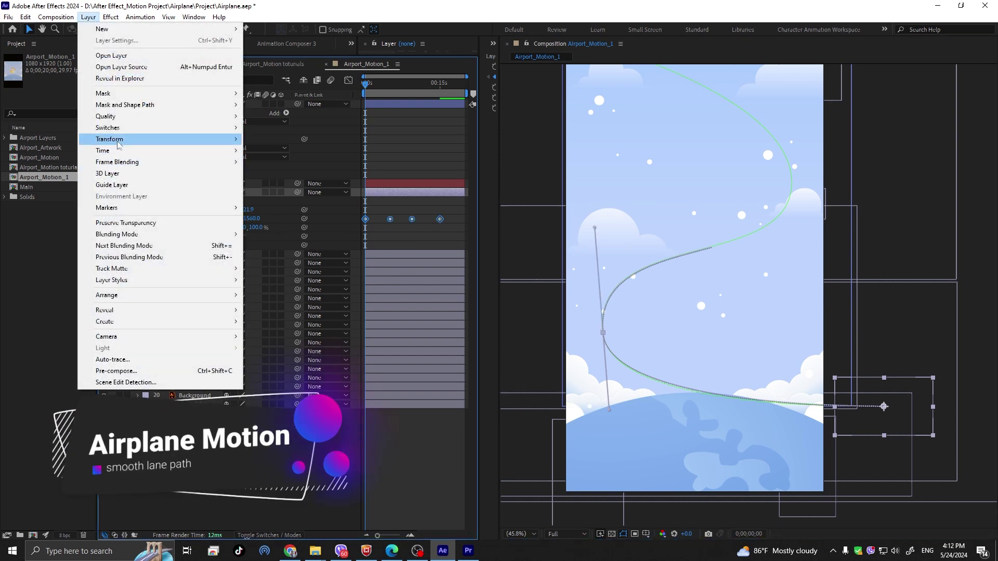
mouse_move(126, 144)
click(291, 314)
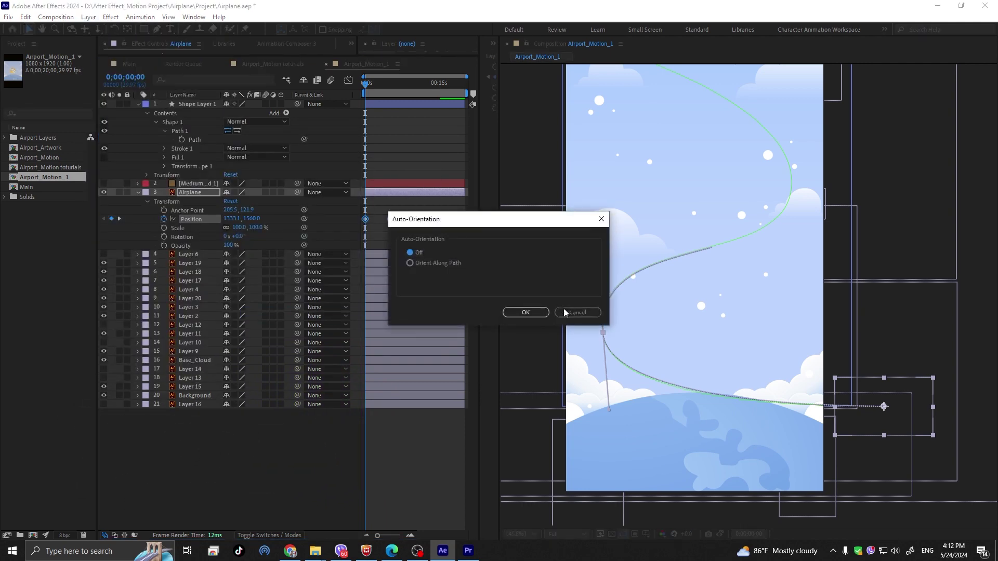
click(426, 262)
click(519, 313)
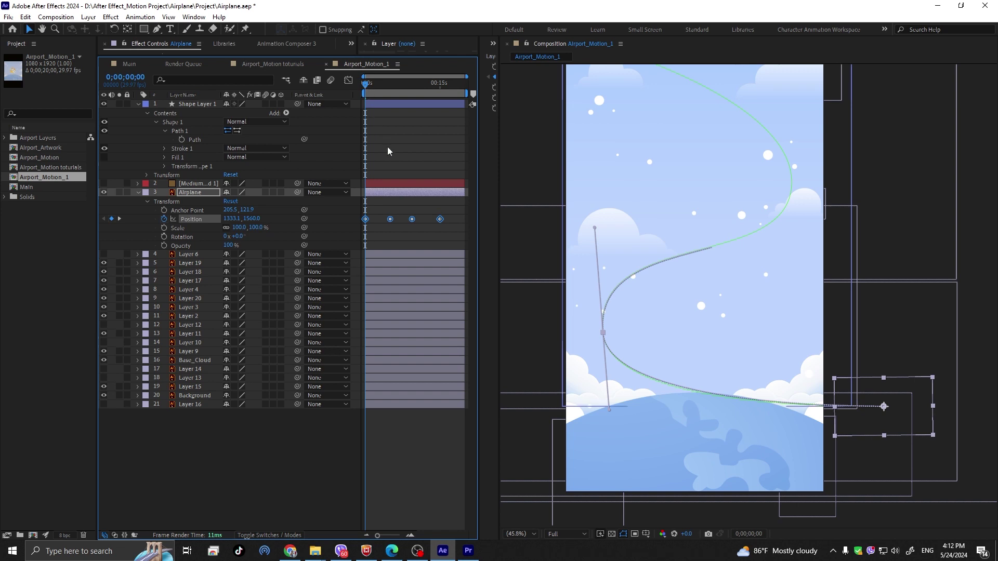
- At about 1 second, set the Airplane layer's rotation to 160° so it faces along the path, and preview from the start
click(367, 89)
drag(367, 88, 369, 114)
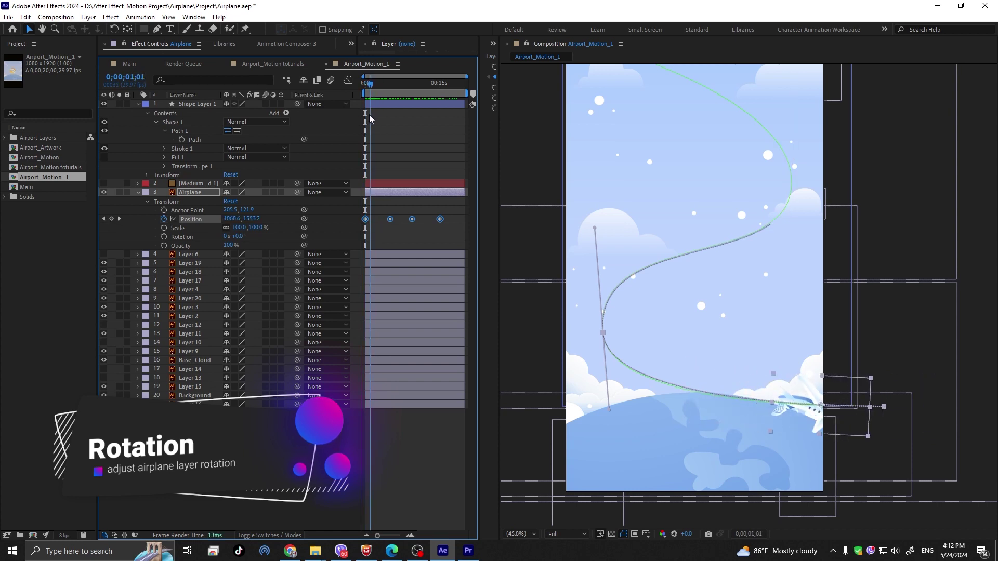
click(258, 238)
drag(239, 237, 308, 223)
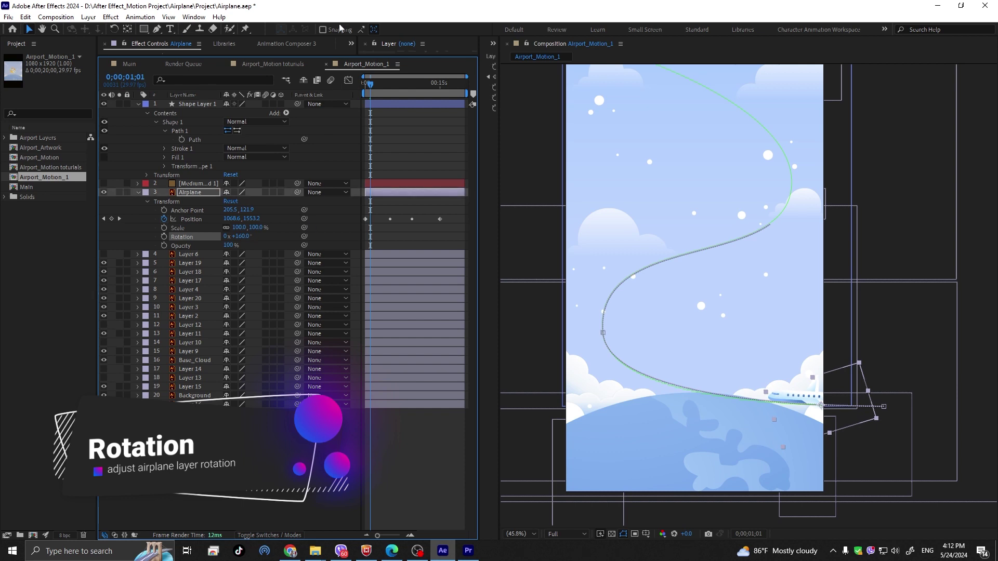
drag(377, 88, 341, 160)
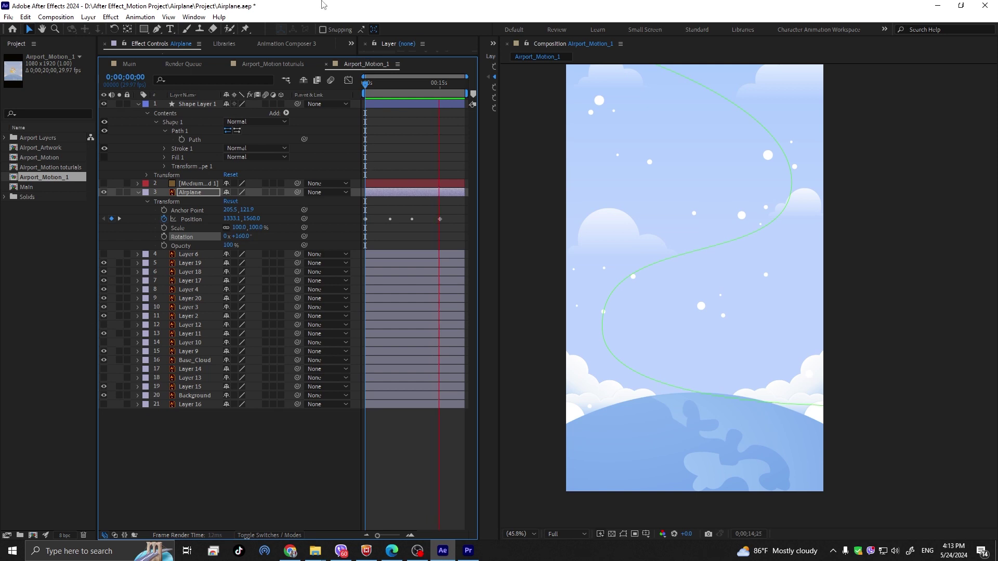
- Stretch the Airplane layer's Position keyframes proportionally so the last one lands at the composition's end, and save the project
click(441, 218)
drag(442, 219, 461, 226)
drag(447, 83, 341, 172)
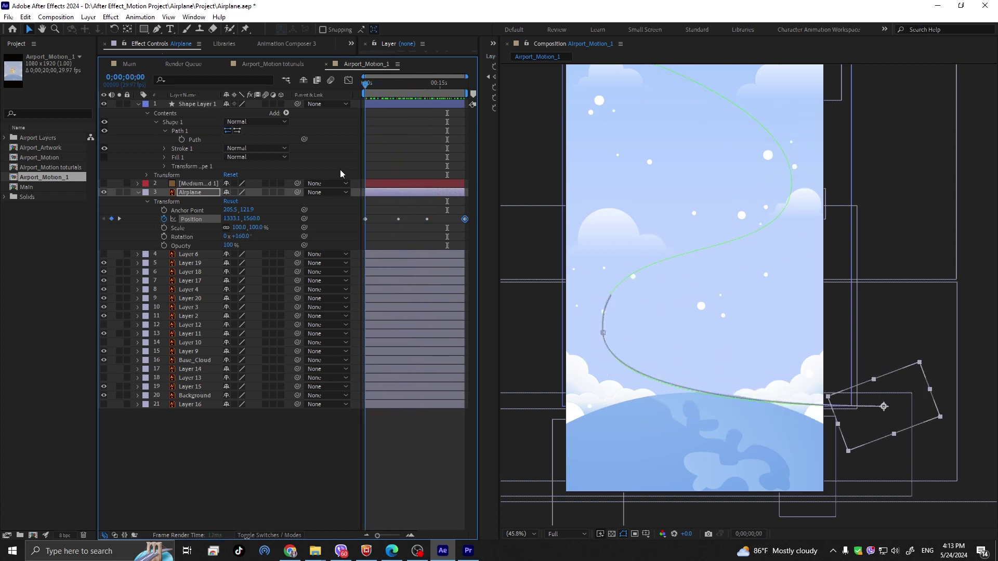
click(281, 438)
key(ctrl+s)
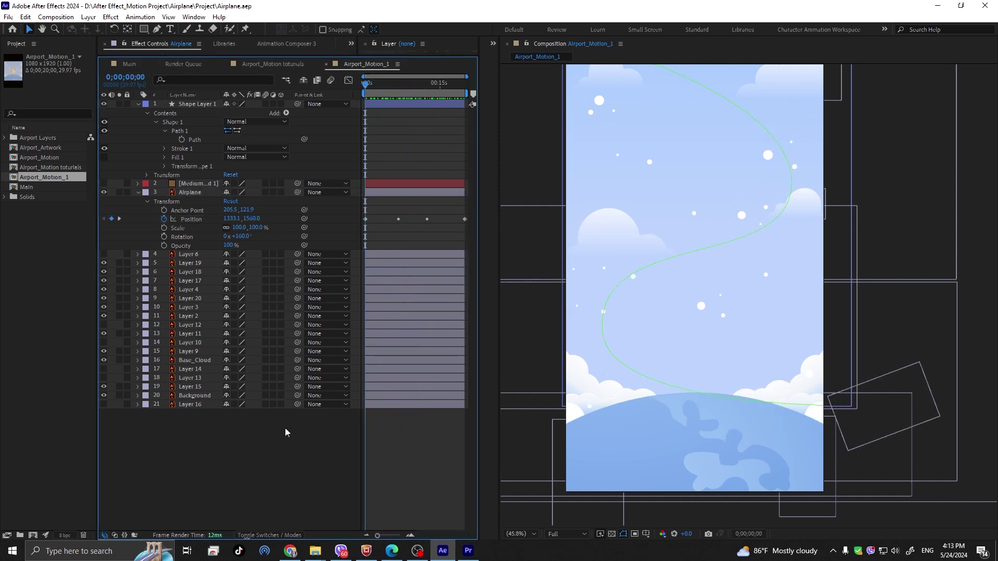
- Collapse the expanded properties of the Airplane layer and Shape Layer 1
click(186, 198)
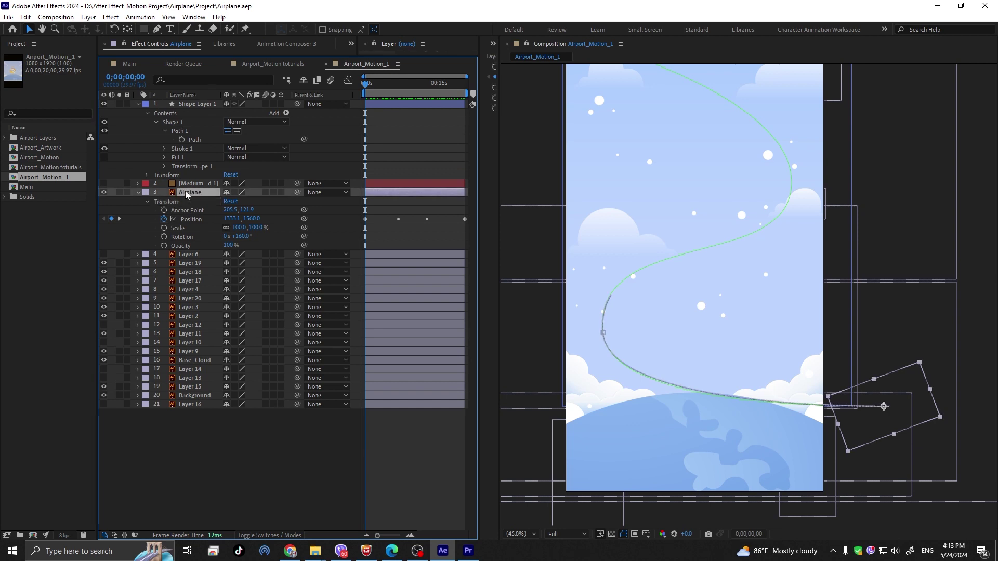
click(229, 435)
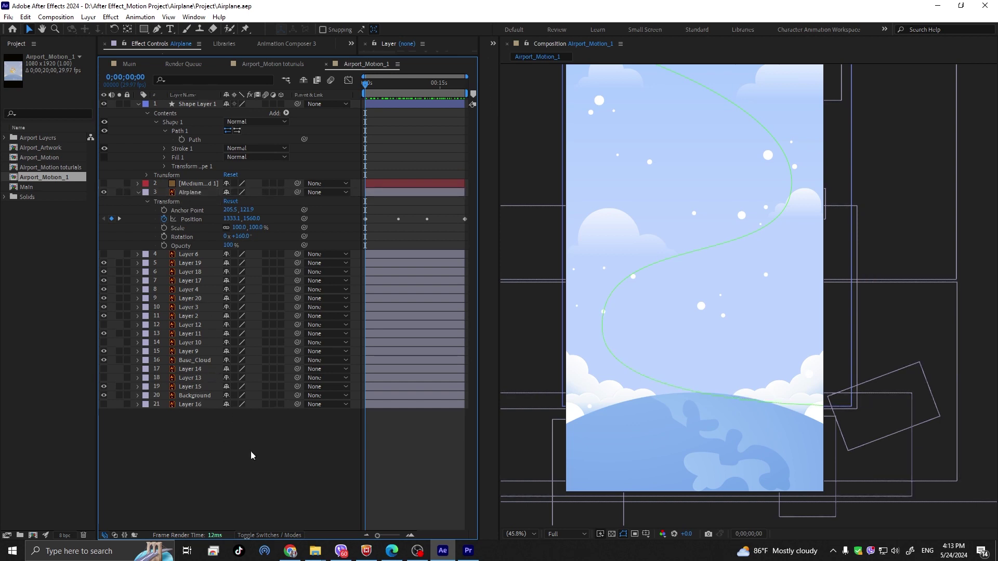
click(138, 194)
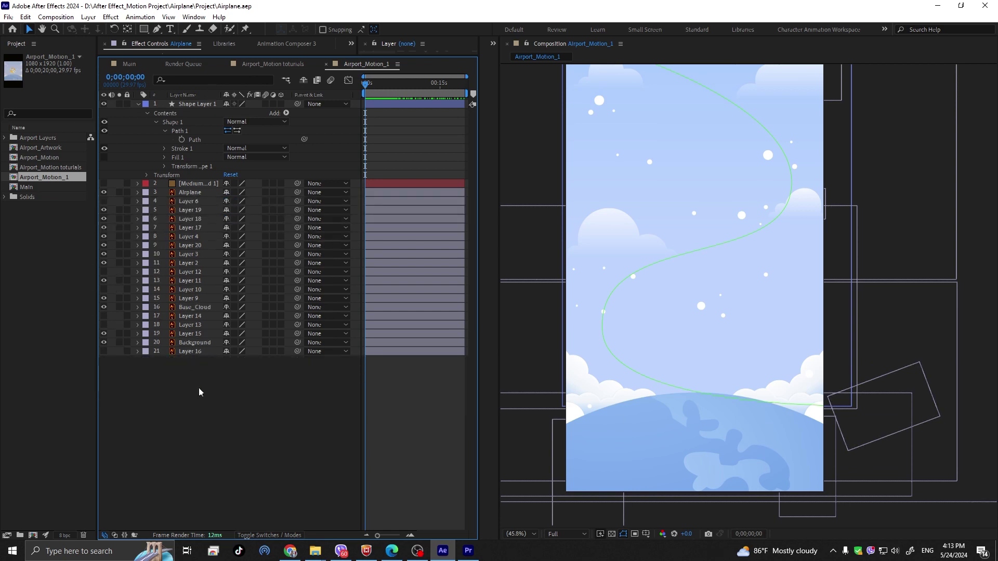
click(138, 103)
click(176, 104)
click(269, 383)
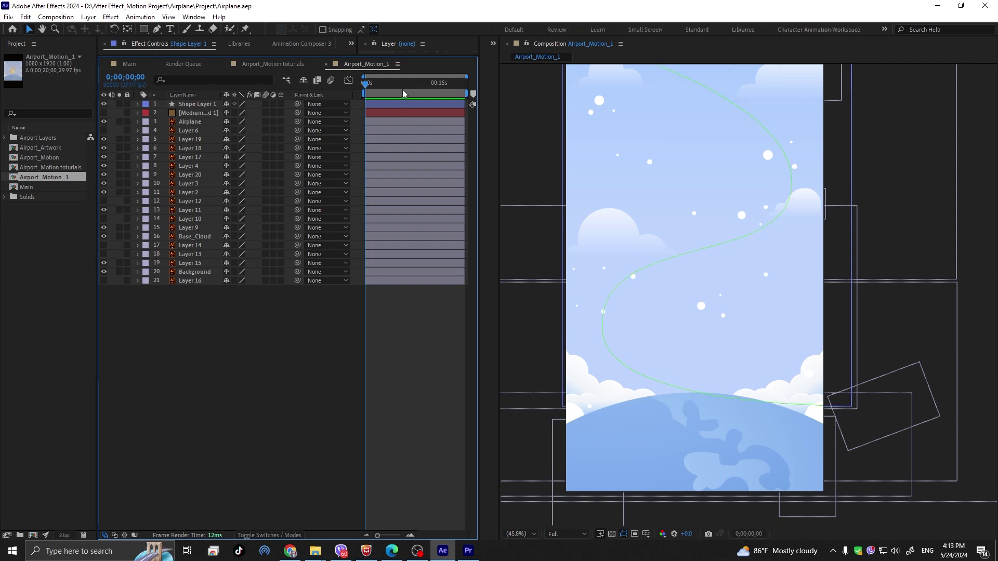
- Hide and lock Shape Layer 1, the guide path
drag(366, 102, 306, 119)
right_click(225, 307)
click(187, 343)
click(104, 104)
click(127, 104)
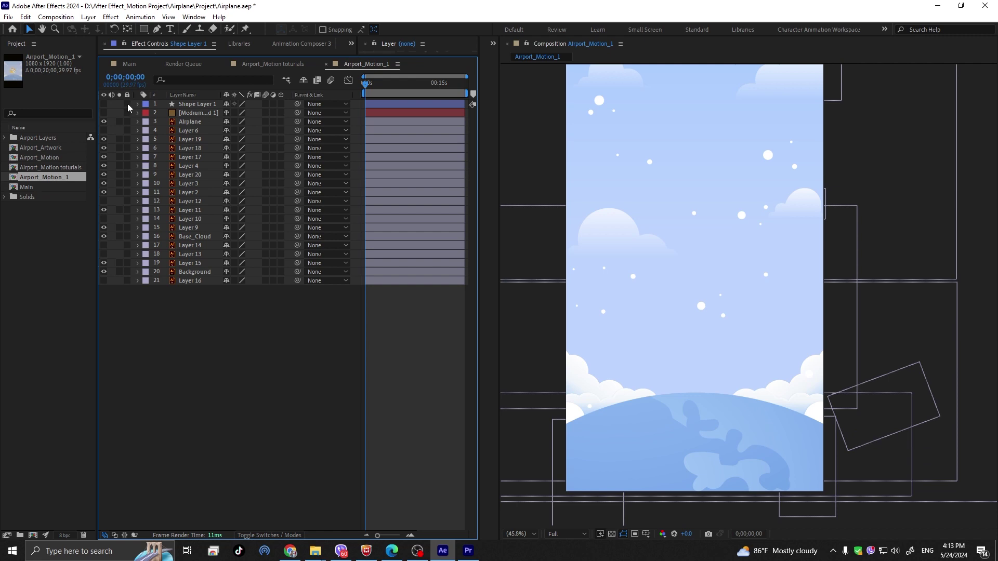
- Add a two-node camera named Camera 1 to the composition with the 35mm preset
right_click(260, 359)
mouse_move(364, 361)
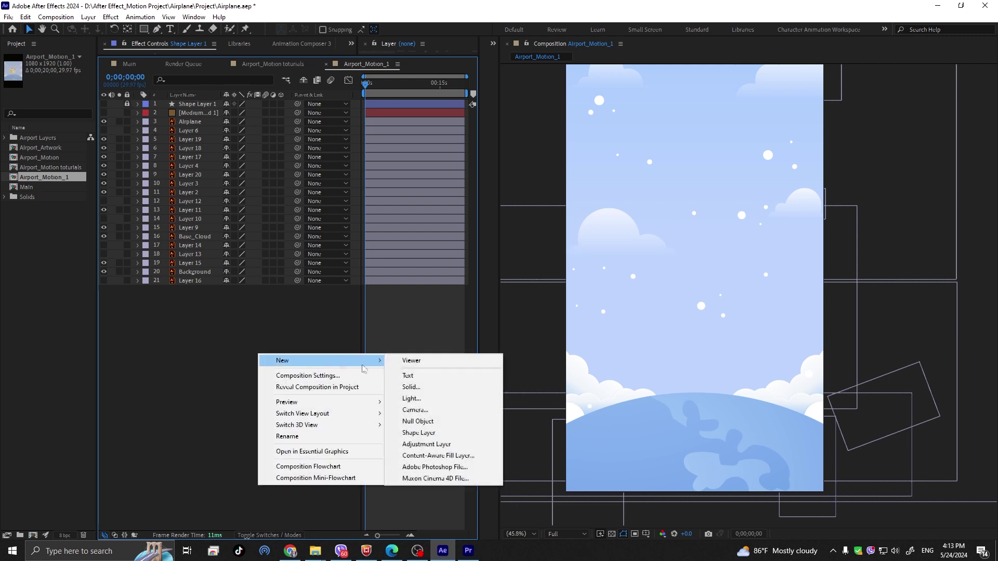
click(415, 409)
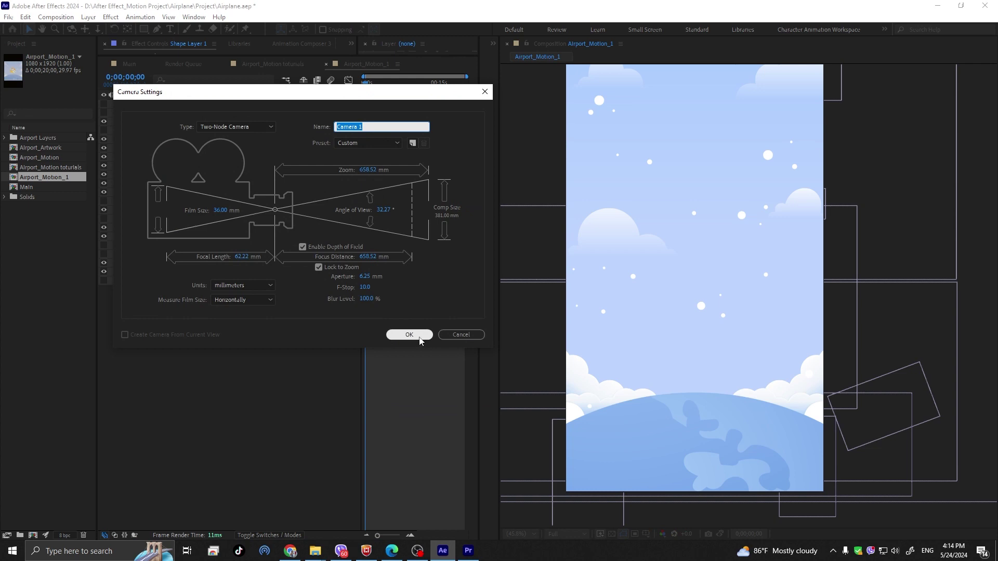
click(356, 143)
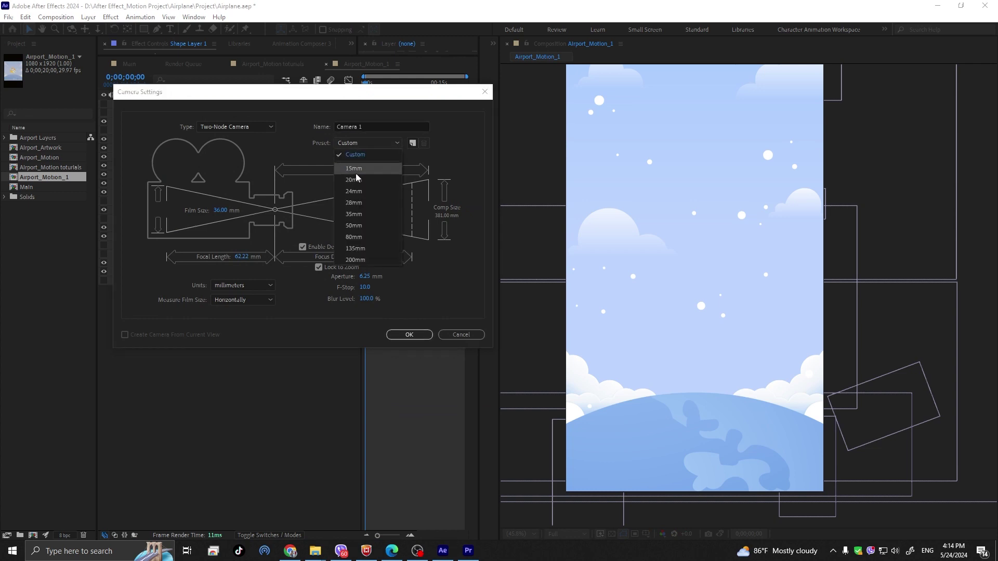
click(354, 214)
click(417, 335)
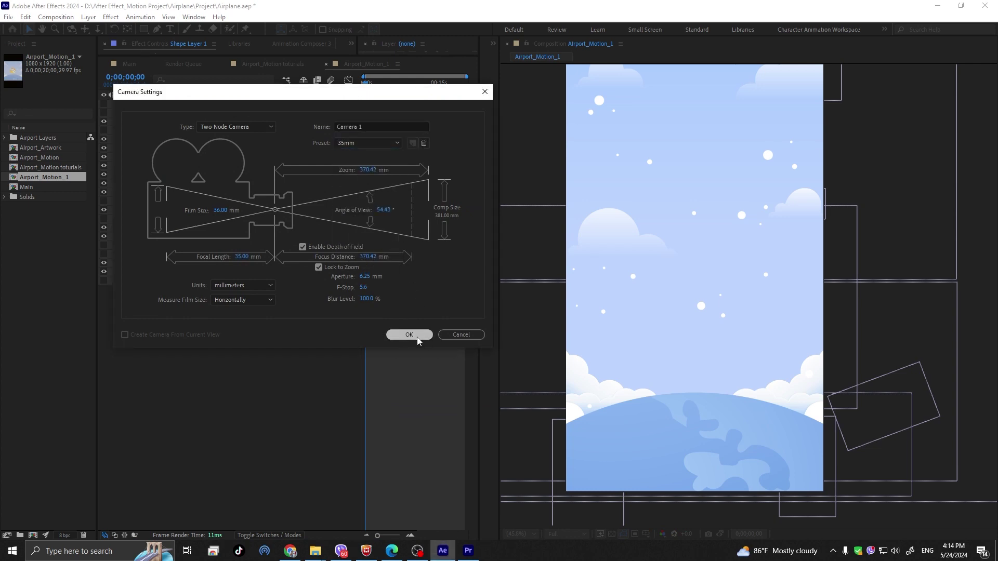
- Set the composition viewer's magnification to Fit and review the airplane's flight along the timeline
click(377, 84)
drag(379, 90, 417, 103)
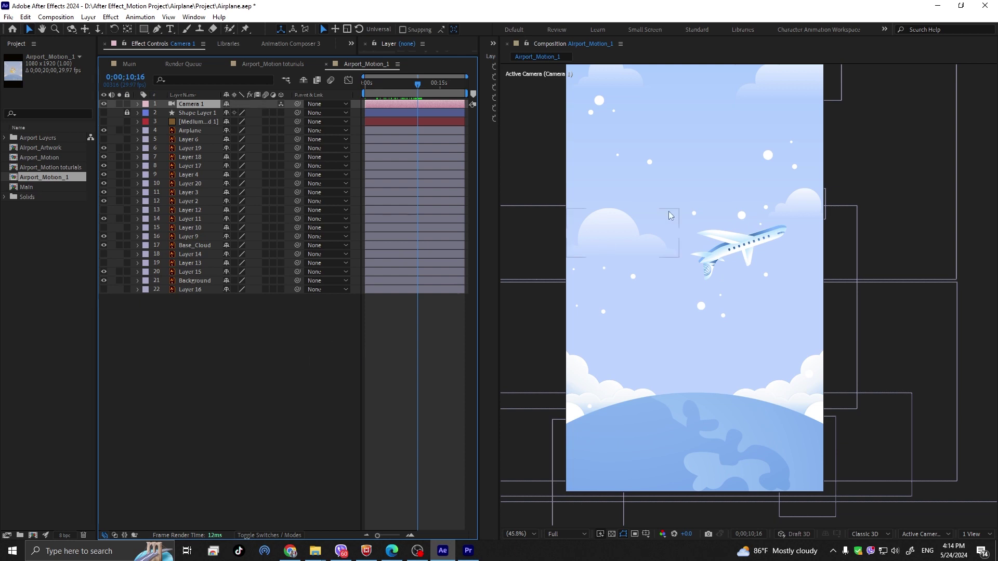
click(518, 534)
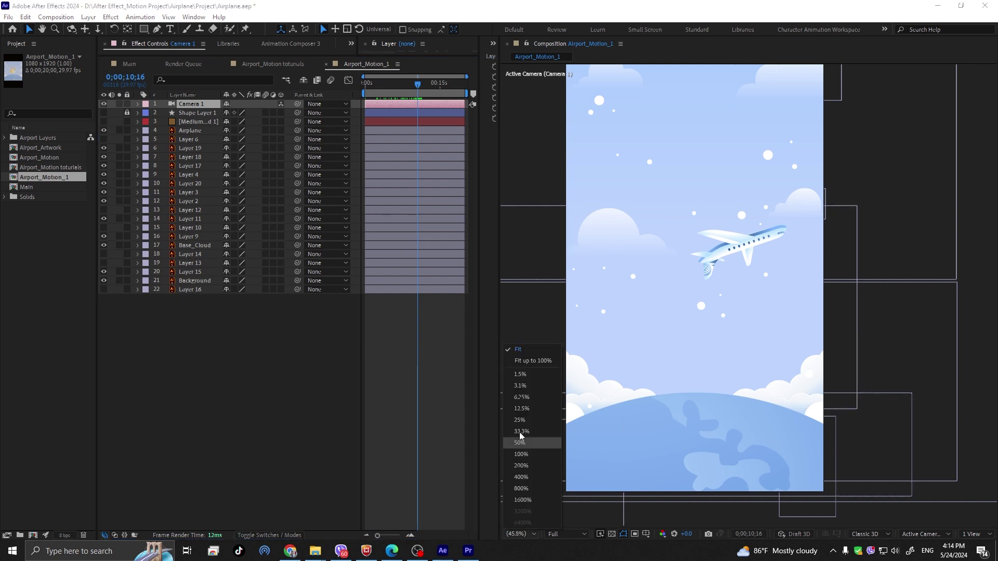
click(518, 349)
drag(428, 93, 465, 93)
key(space)
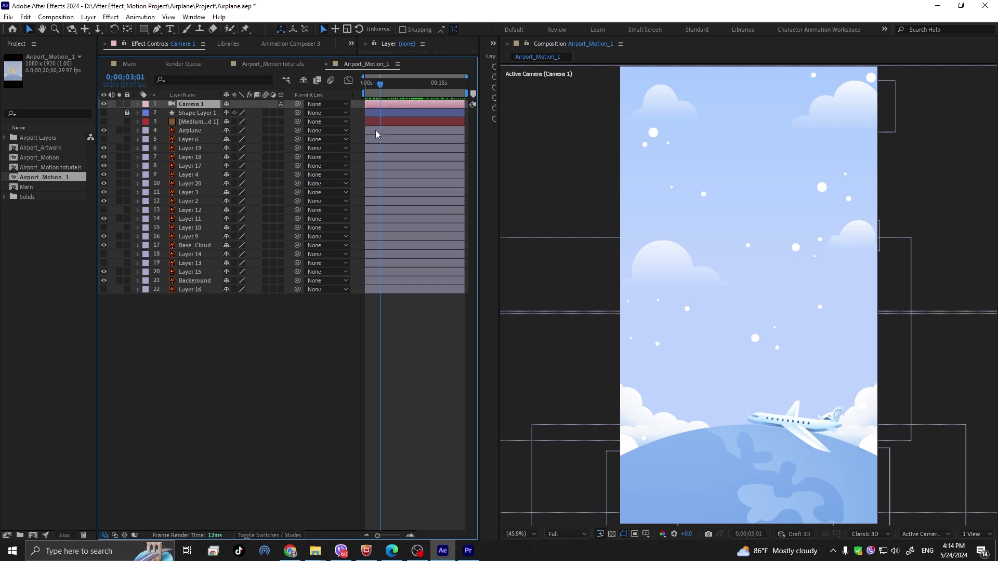
- Move Base_Cloud directly above Airplane in the layer stack and Layer 11 directly below Layer 10
click(196, 248)
drag(196, 248, 208, 129)
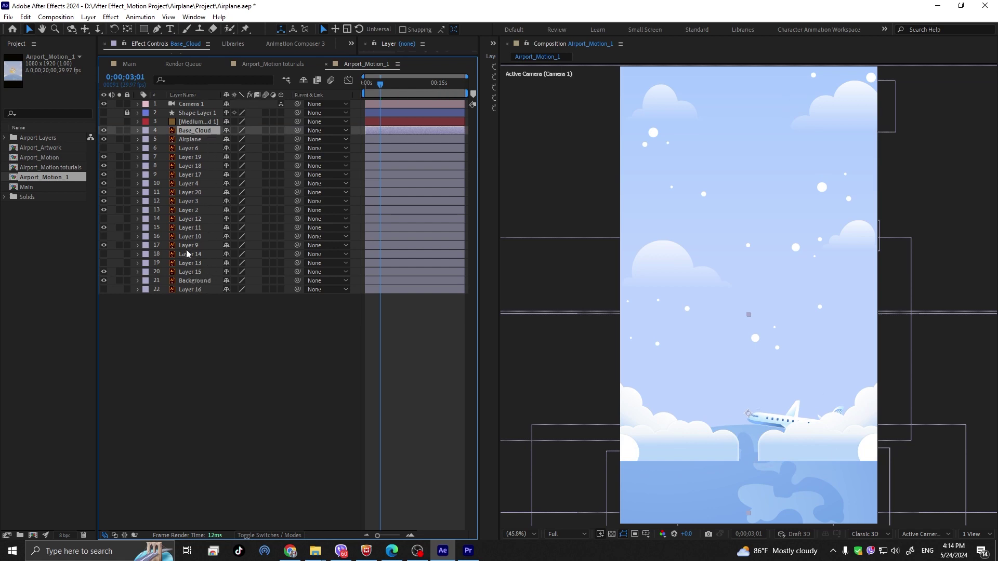
click(189, 227)
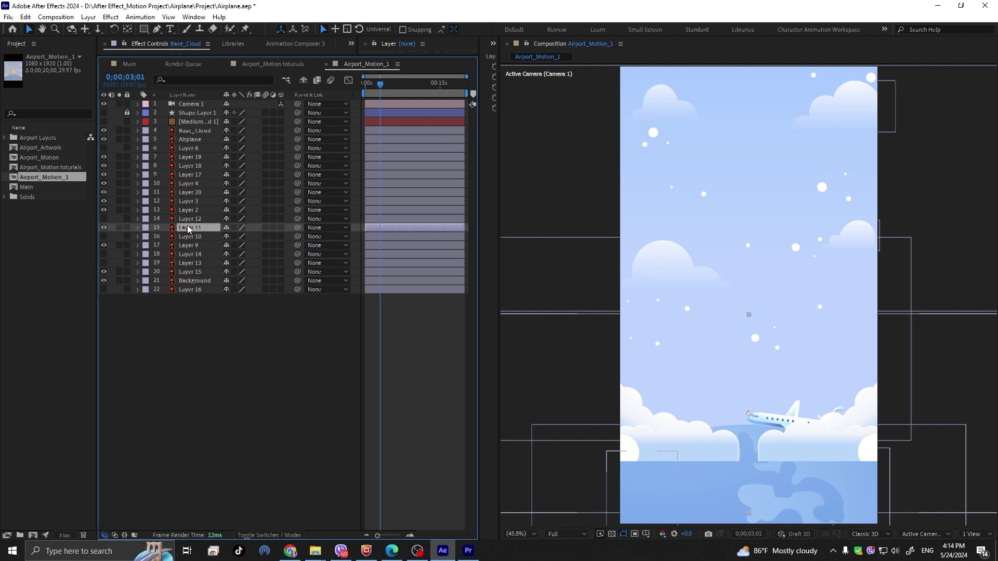
mouse_move(189, 229)
mouse_down()
mouse_move(191, 112)
mouse_move(184, 238)
mouse_up()
- Move Layer 2 directly above Base_Cloud in the layer stack and return the playhead to time 0
click(183, 210)
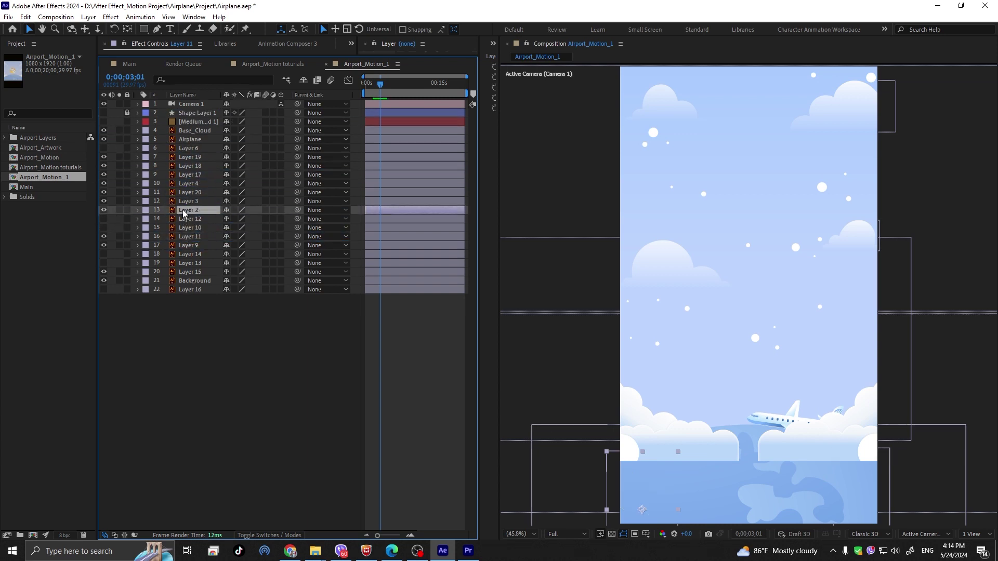
drag(183, 210, 198, 124)
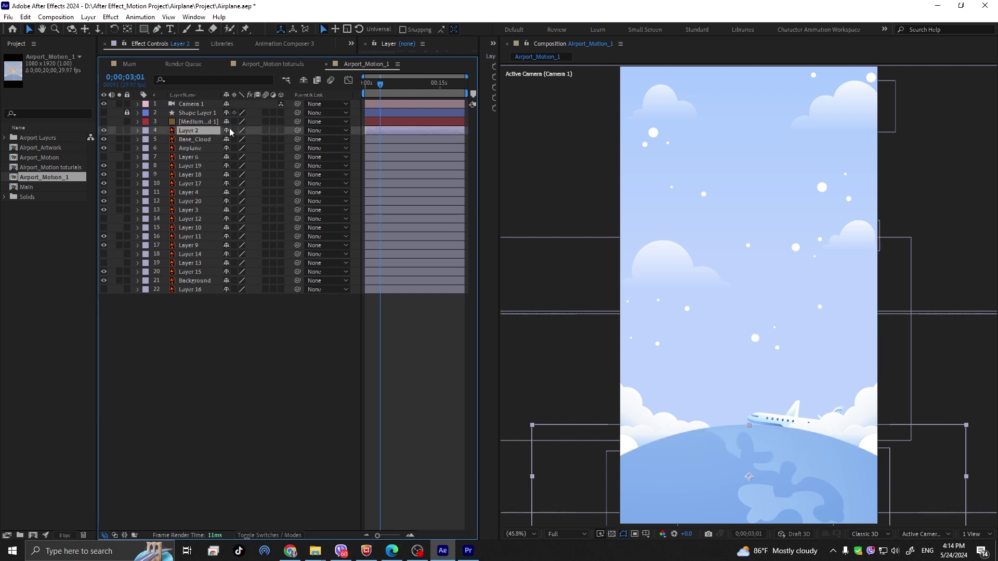
click(377, 89)
drag(376, 89, 338, 112)
click(226, 346)
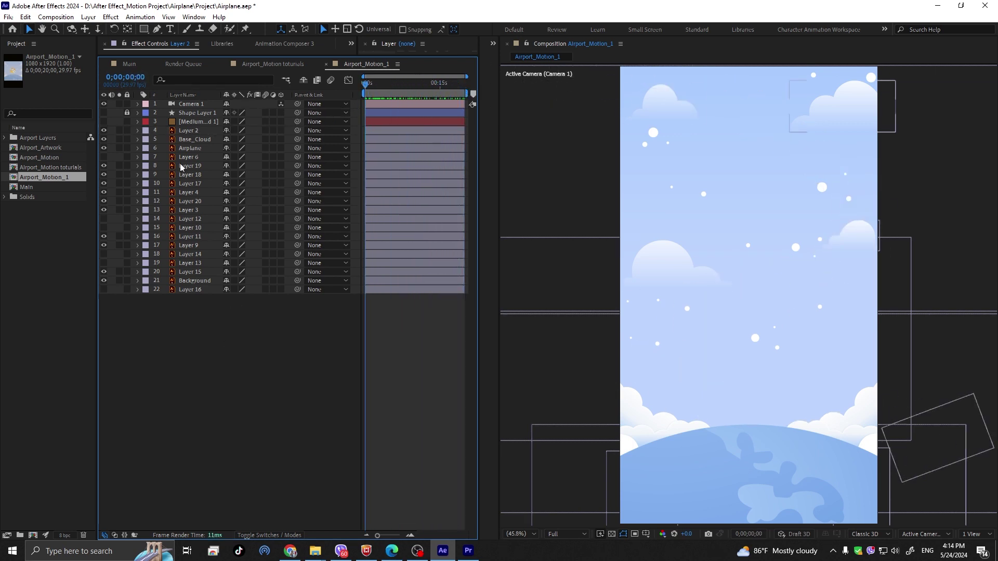
- Hide Layer 15, just above the Background layer
drag(214, 332, 186, 93)
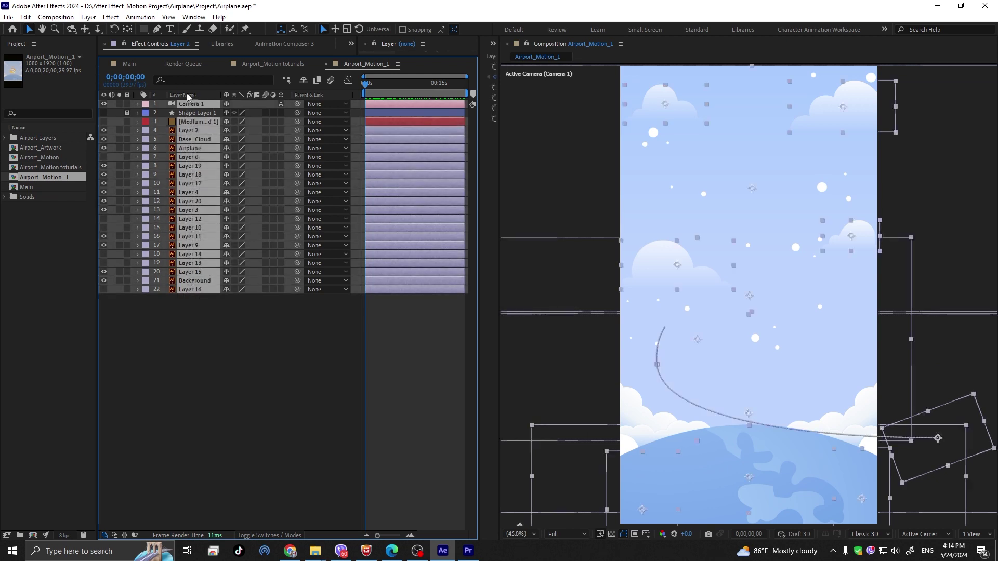
click(276, 341)
click(198, 284)
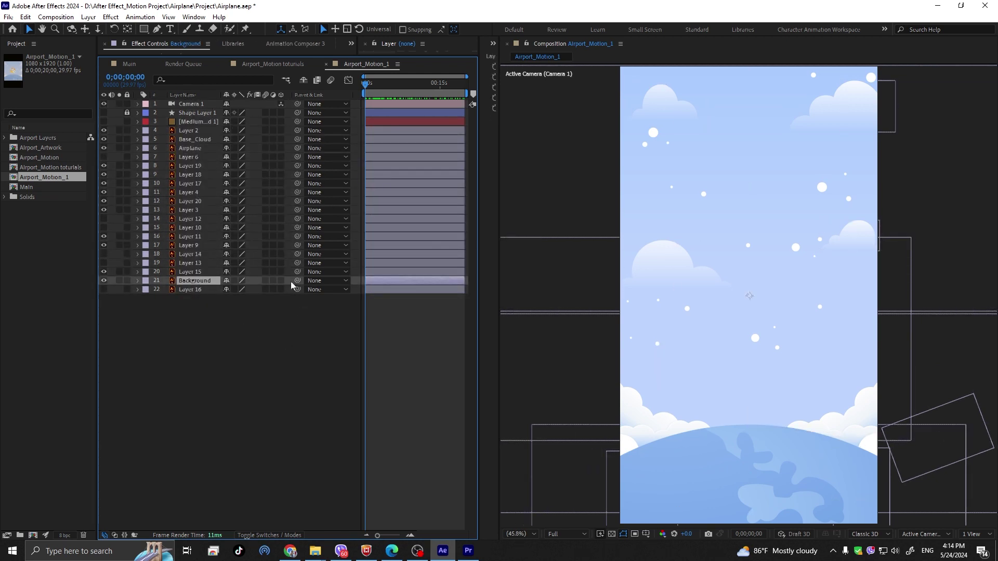
click(193, 272)
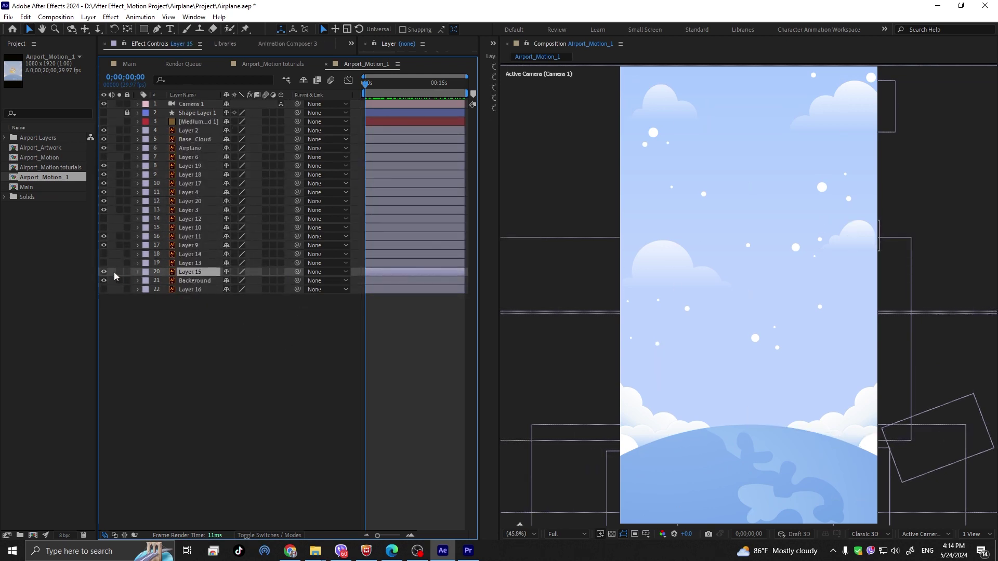
click(104, 271)
- Identify Layer 3 by toggling its visibility, and turn on 3D for Layer 3 and Layer 20
click(131, 245)
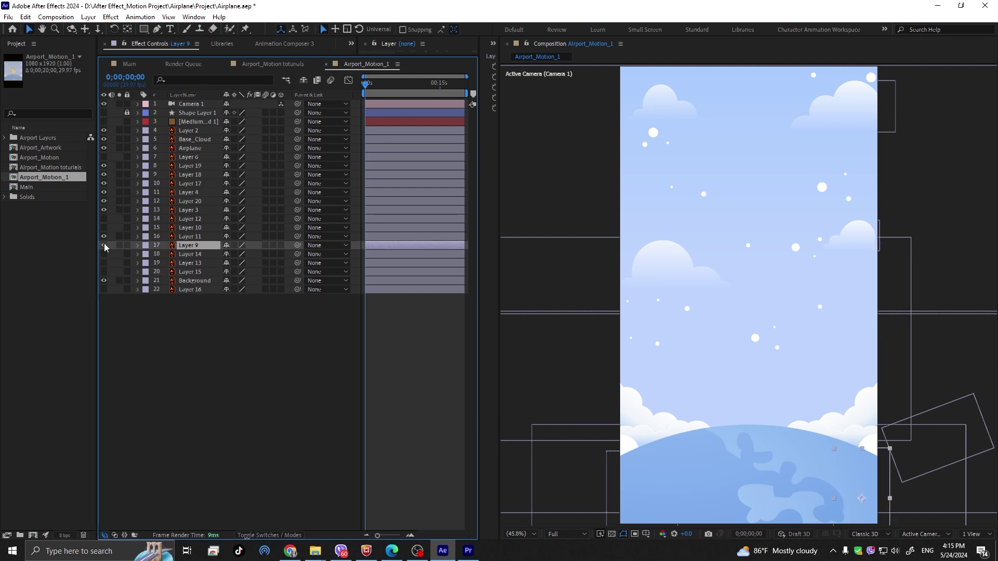
click(185, 236)
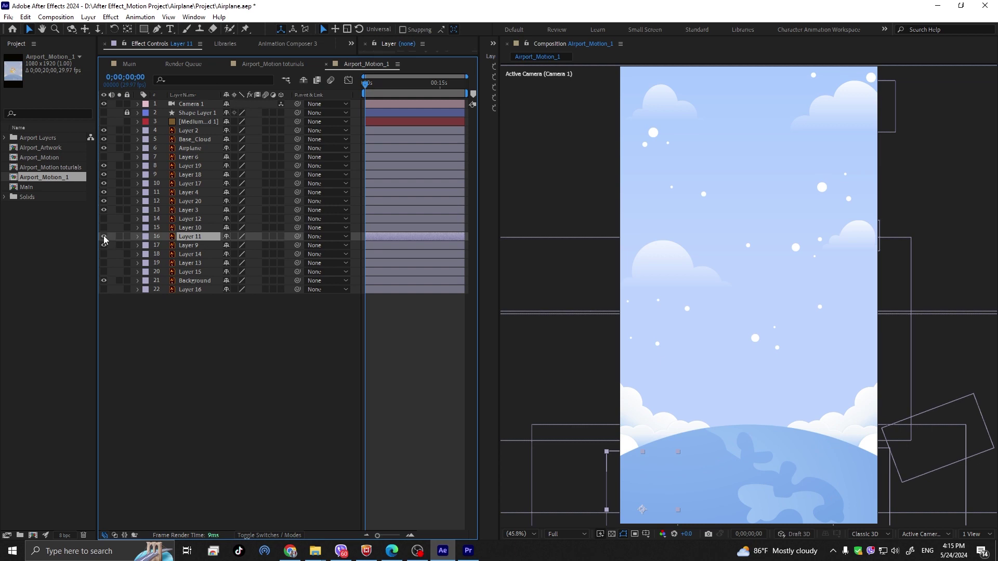
click(185, 209)
click(104, 210)
click(104, 209)
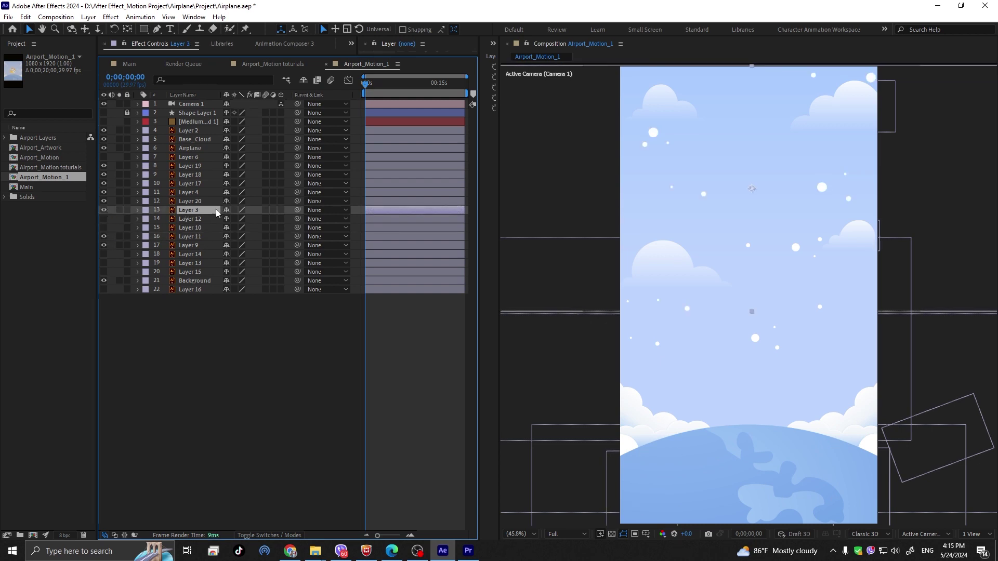
click(281, 210)
click(192, 201)
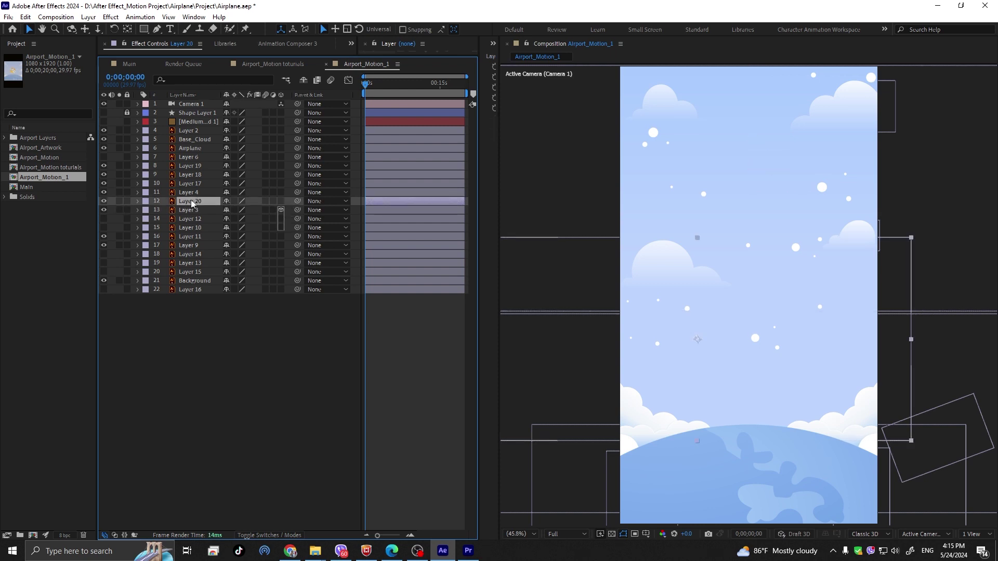
click(282, 201)
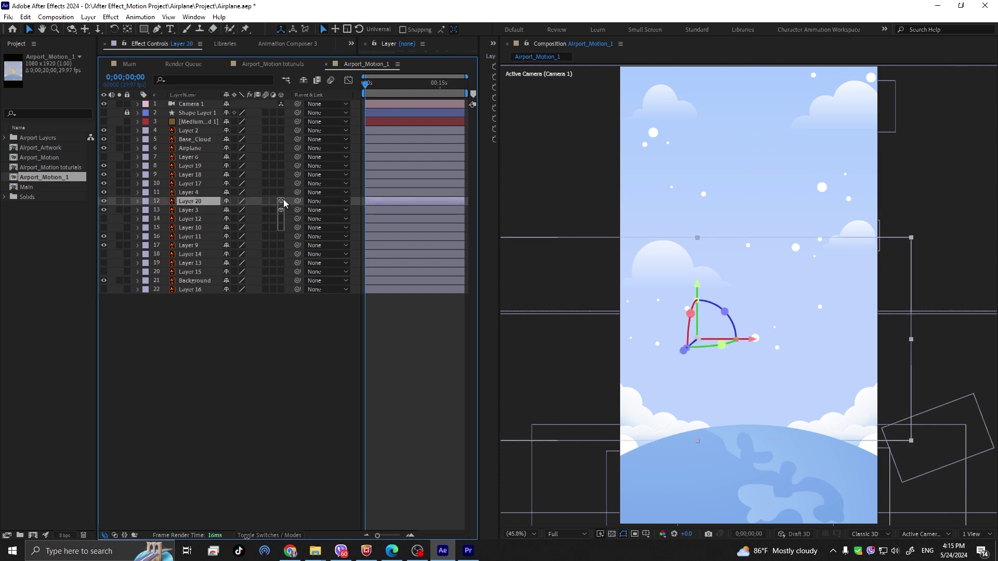
- Turn on 3D for the cloud layers Layer 4 and Layer 17, keeping both visible
click(194, 192)
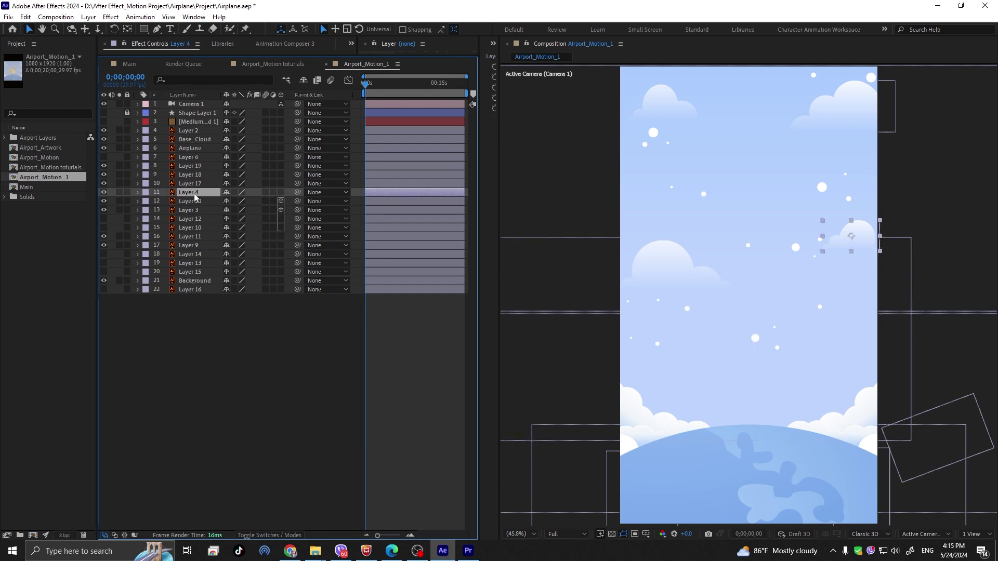
click(104, 192)
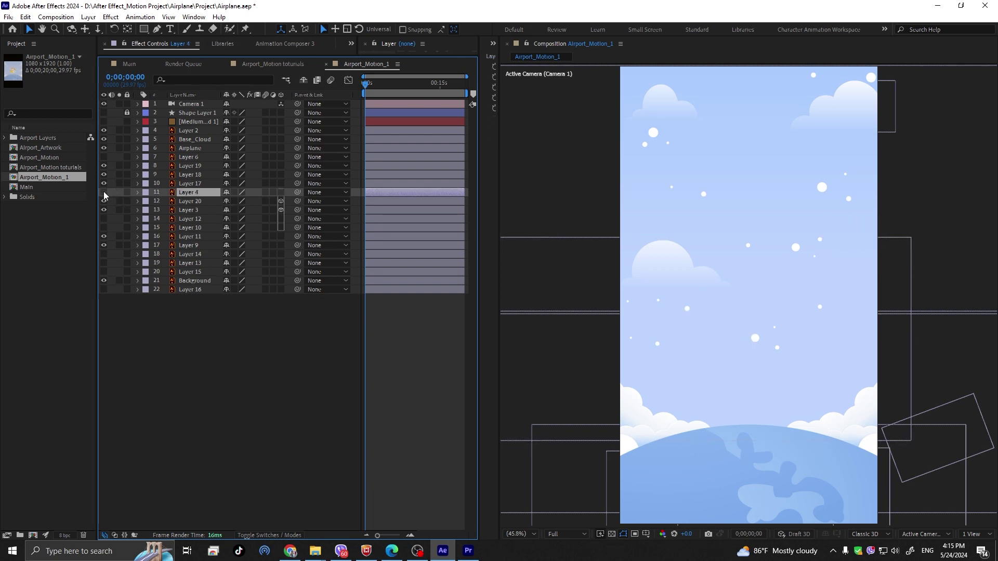
click(281, 191)
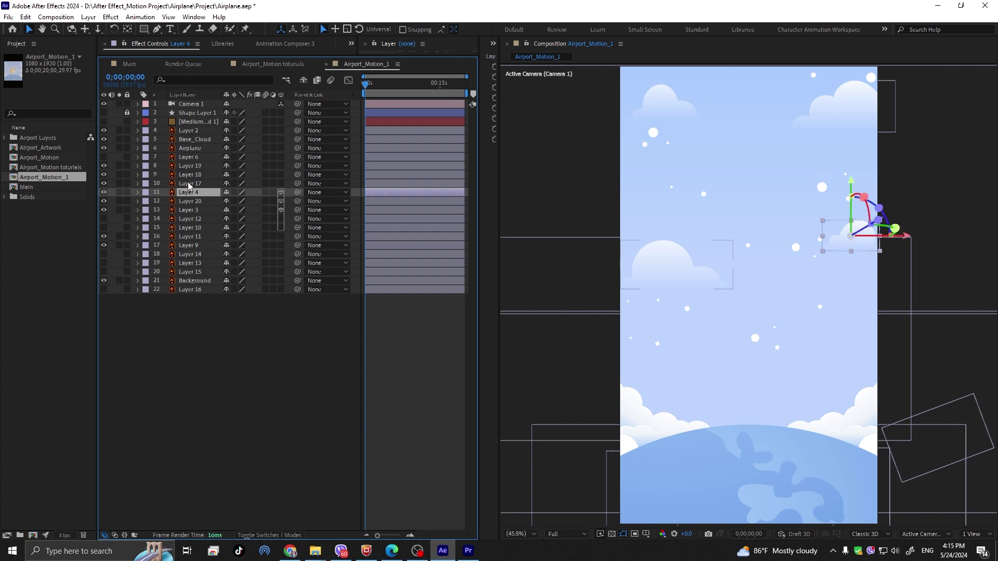
click(187, 183)
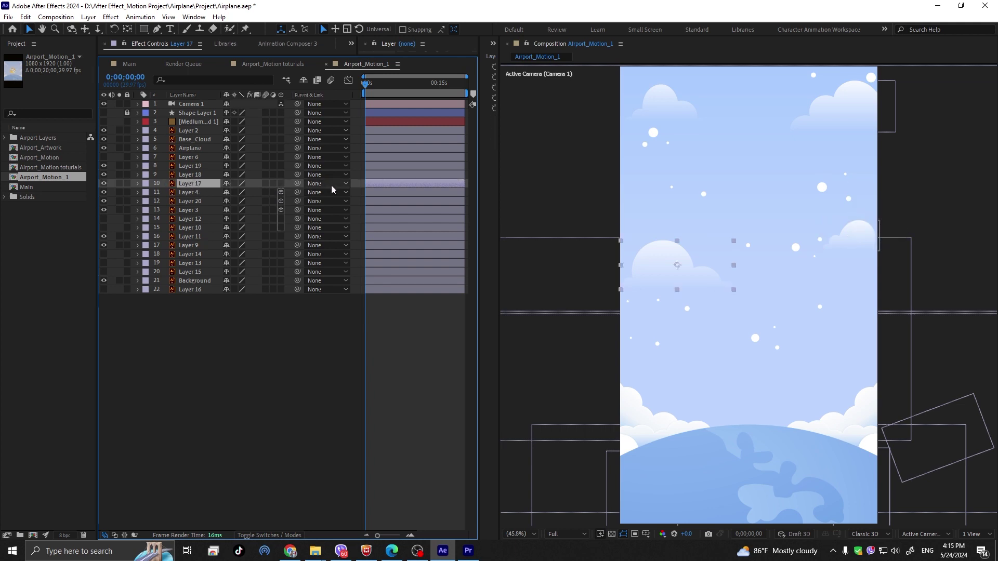
click(281, 183)
- Turn on 3D for Layer 18 and Layer 19, and move the hidden Layer 6 directly below Layer 3
click(192, 175)
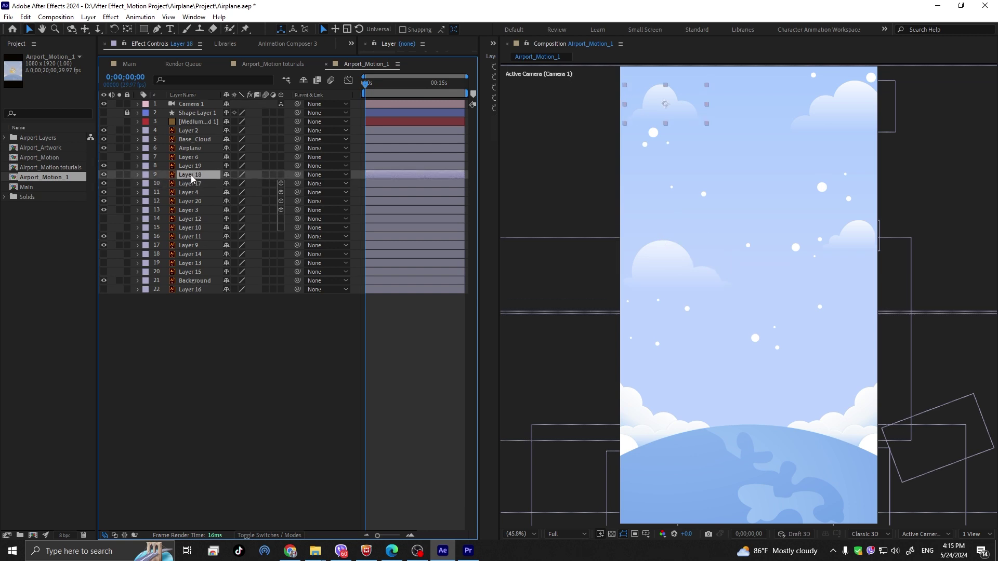
click(281, 175)
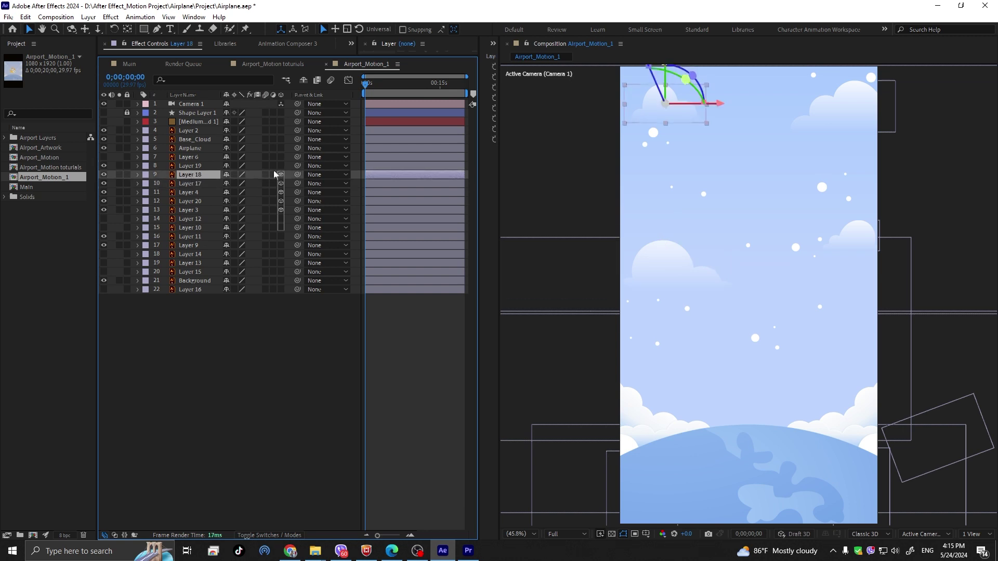
click(196, 165)
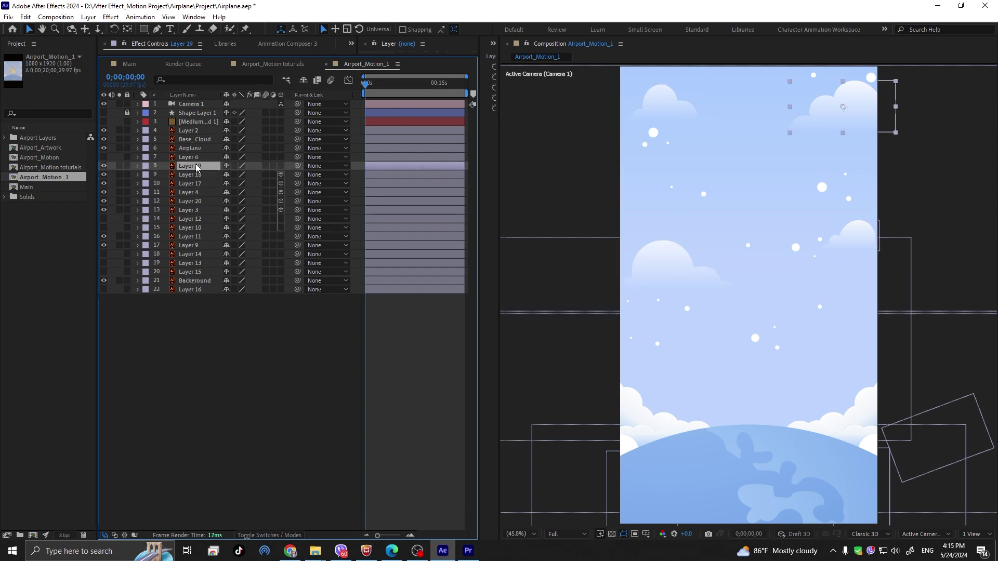
click(281, 166)
click(192, 157)
drag(187, 156, 189, 213)
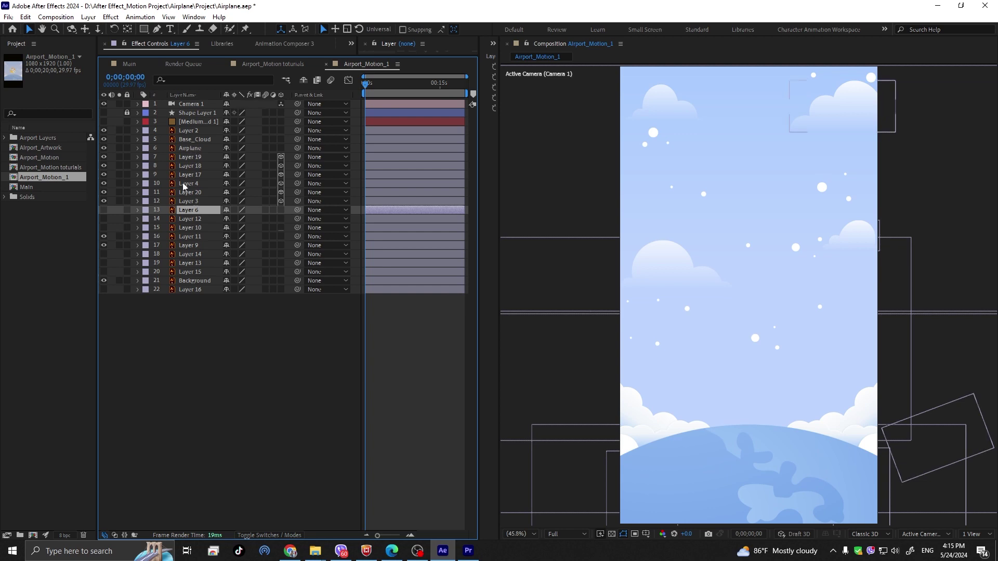
- Mark the hidden layers 6, 12, 10, 14, 13, 15 and 16 as shy and hide shy layers in the timeline
shift+click(190, 224)
click(227, 219)
click(303, 80)
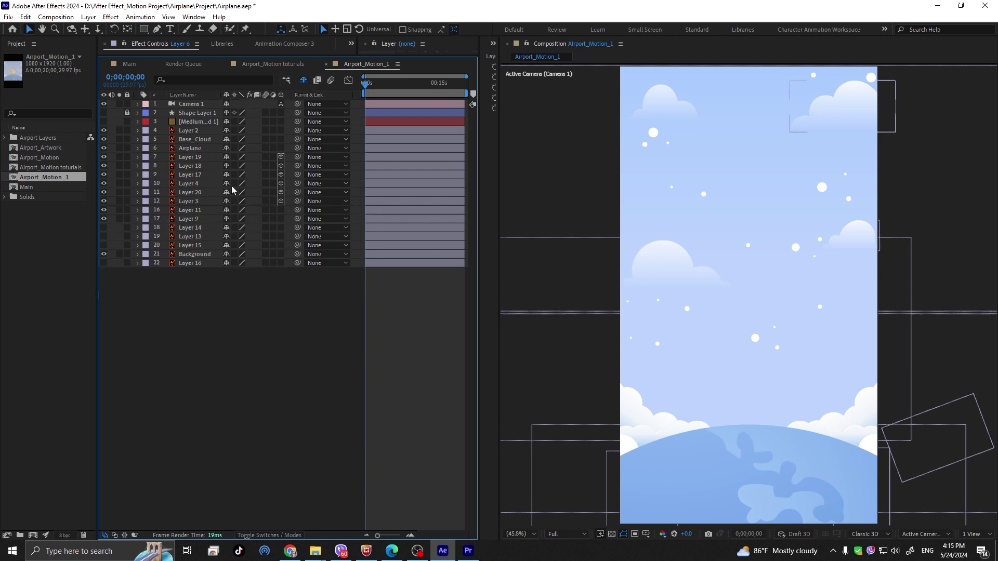
click(190, 228)
shift+click(191, 245)
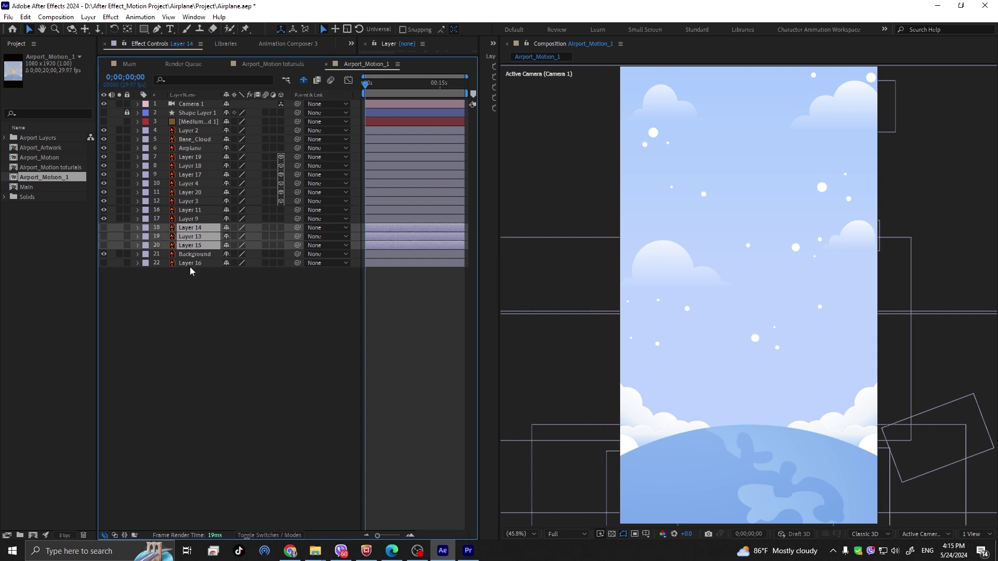
ctrl+click(190, 263)
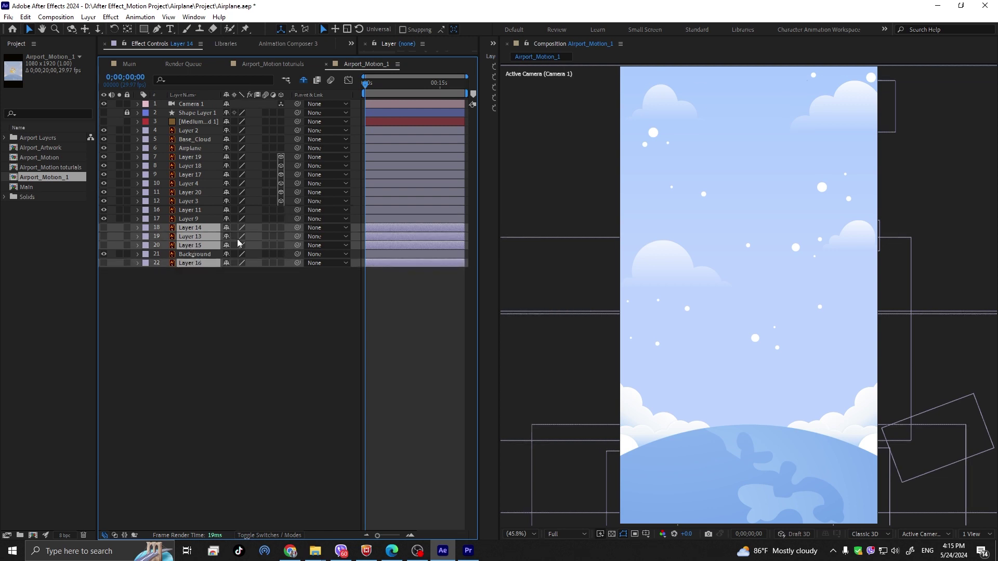
click(226, 229)
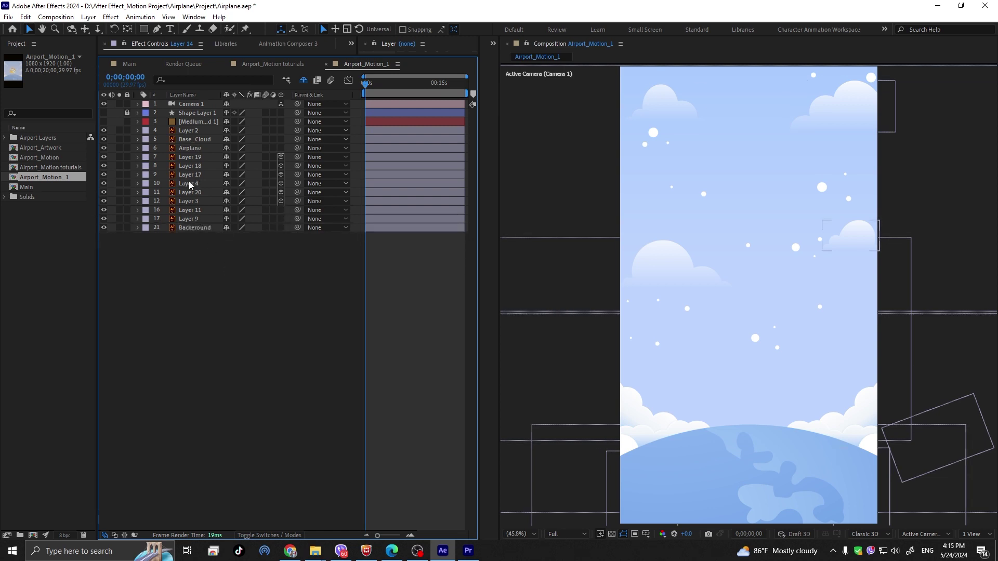
- Turn on 3D for the Base_Cloud layer and Layer 2
click(193, 150)
click(195, 141)
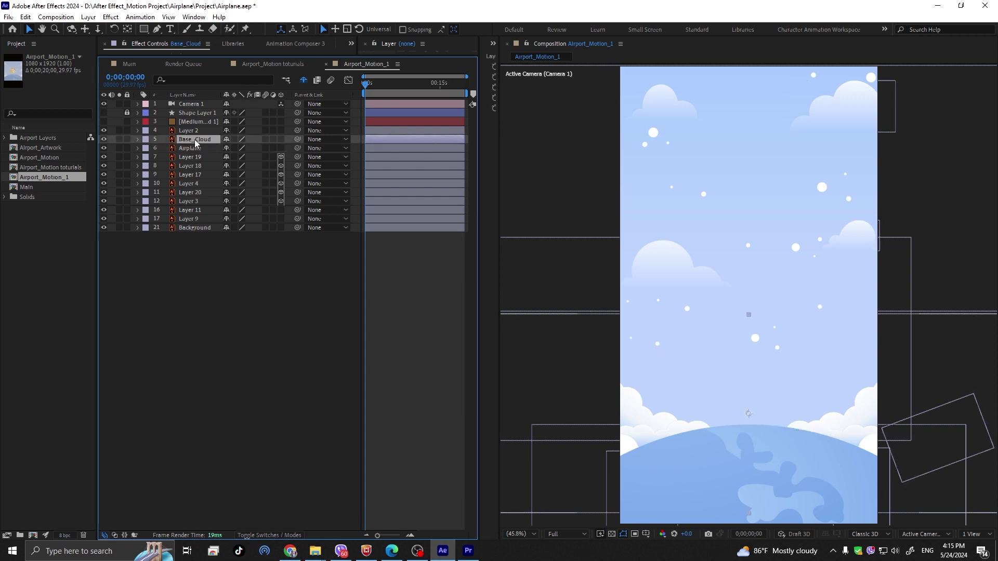
click(281, 139)
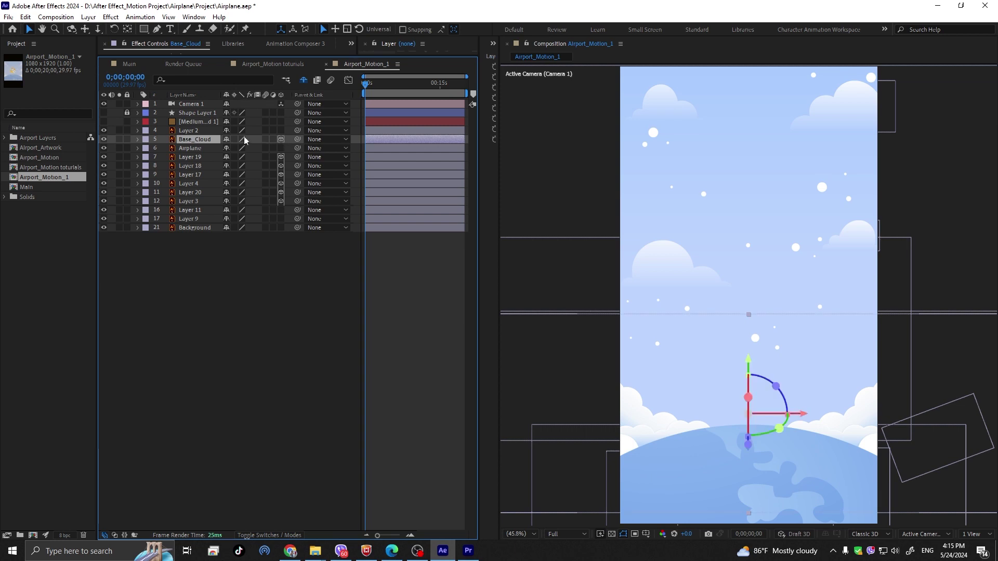
click(191, 130)
click(282, 130)
- Preview the airplane's flight from the start of the composition and save the project
click(196, 158)
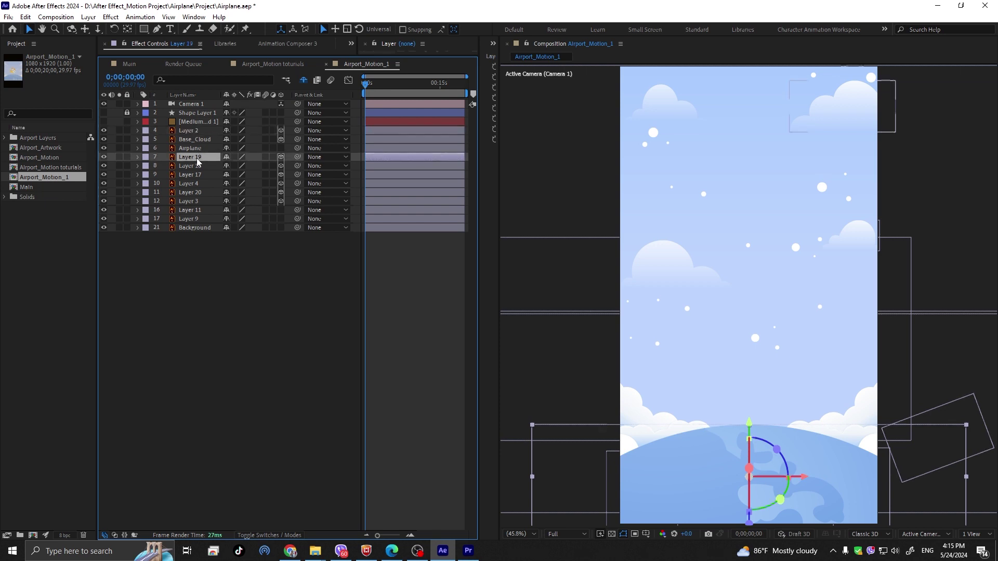
click(193, 151)
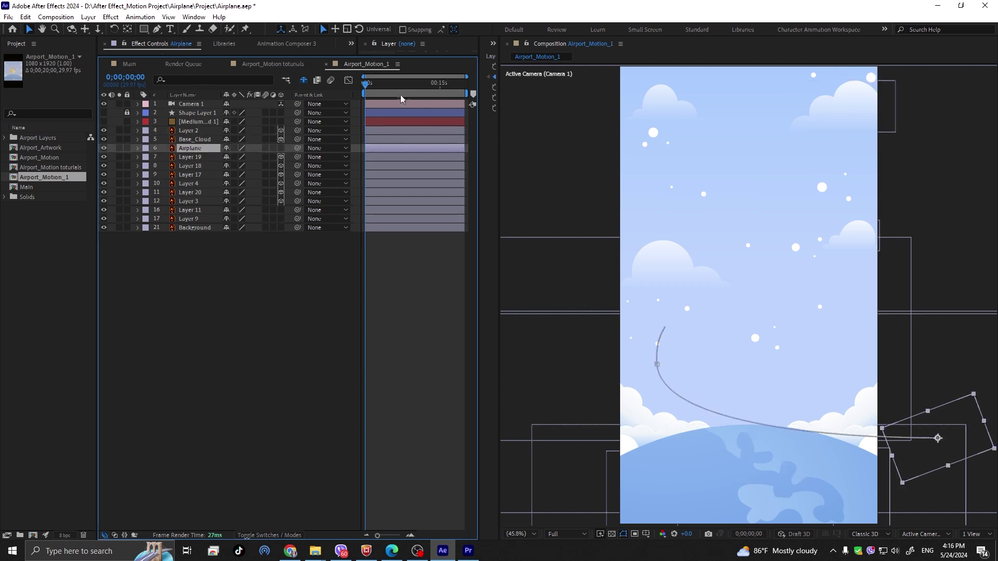
key(space)
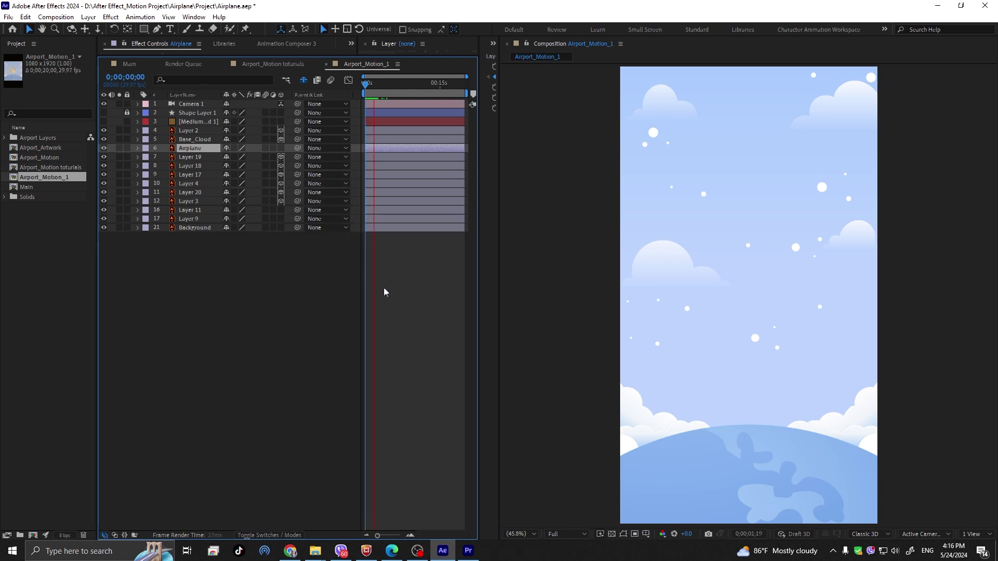
click(390, 270)
drag(384, 86, 355, 112)
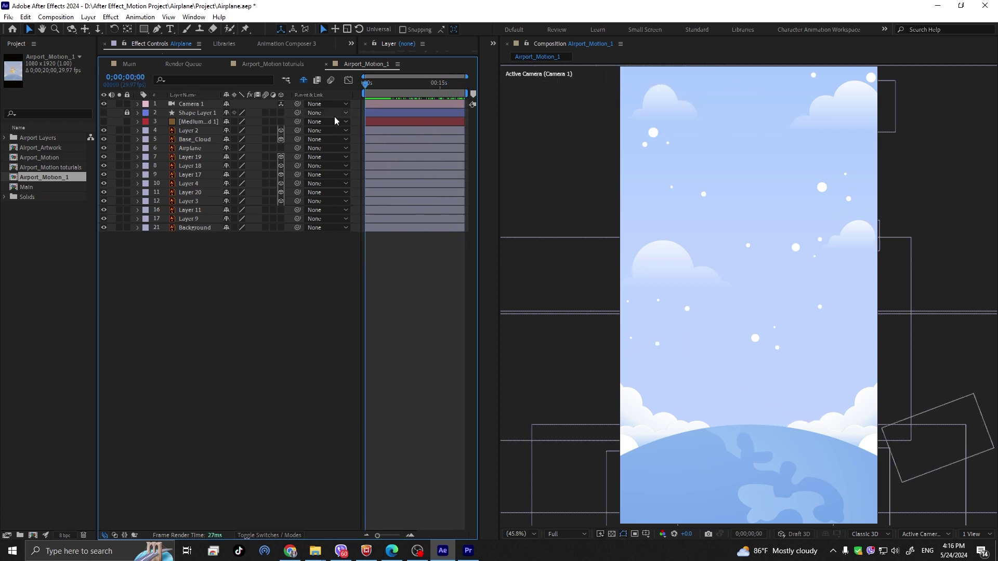
key(ctrl+s)
- Show the composition in 2 Views, enlarge the Active Camera view to fill its pane and zoom out the Top view
click(192, 105)
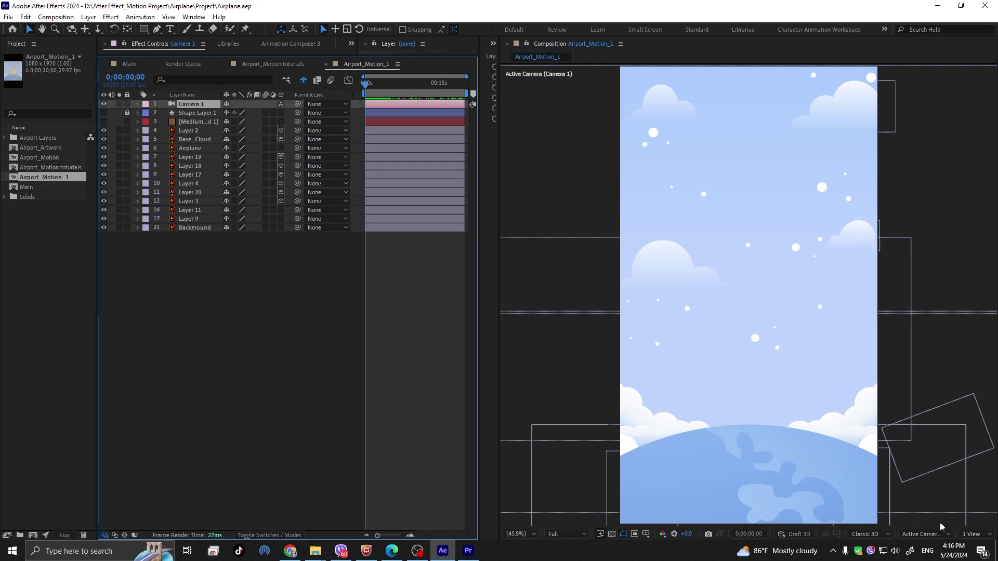
click(968, 534)
click(958, 497)
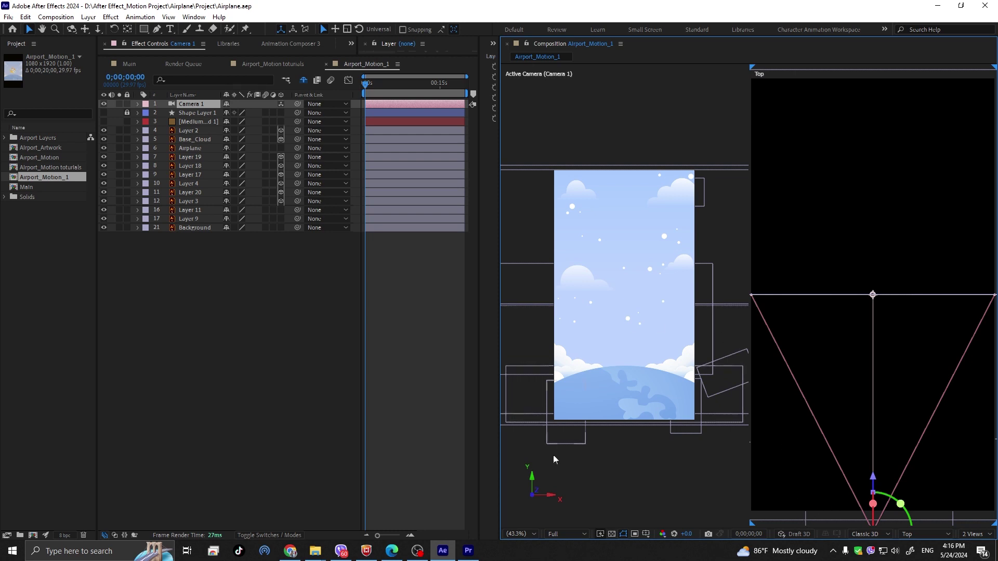
click(517, 534)
click(520, 420)
click(525, 347)
click(584, 507)
click(519, 535)
click(523, 363)
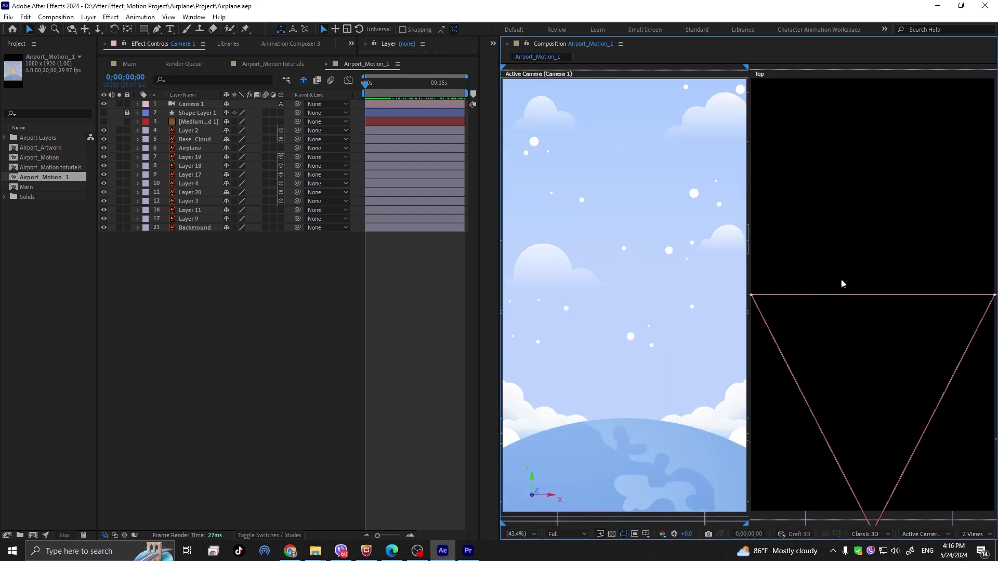
scroll(852, 284, down, 3)
- Add Position keyframes to the cloud layers 19, 18, 17 and 4, and place them at the end of the composition
click(250, 278)
drag(406, 93, 386, 101)
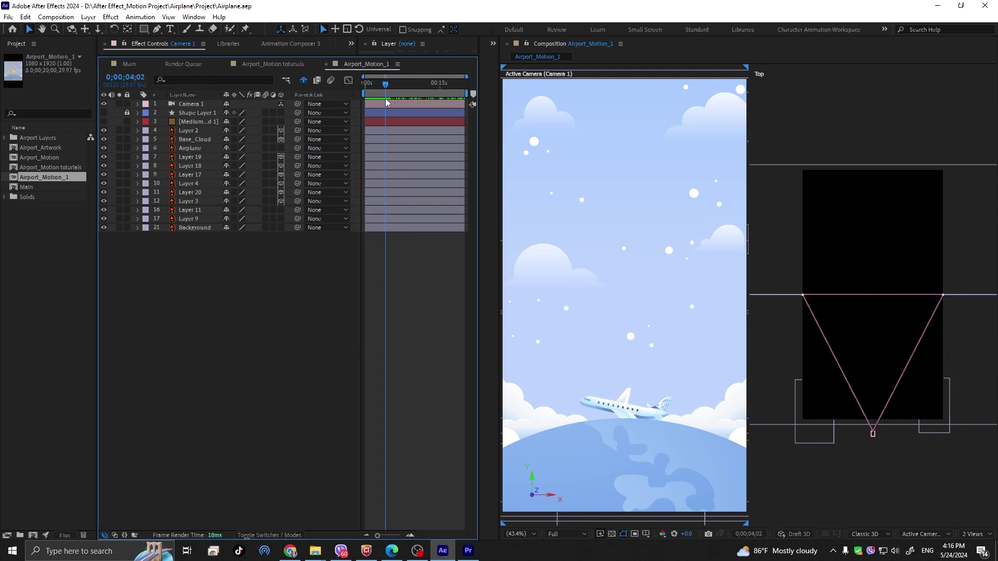
drag(385, 99, 344, 120)
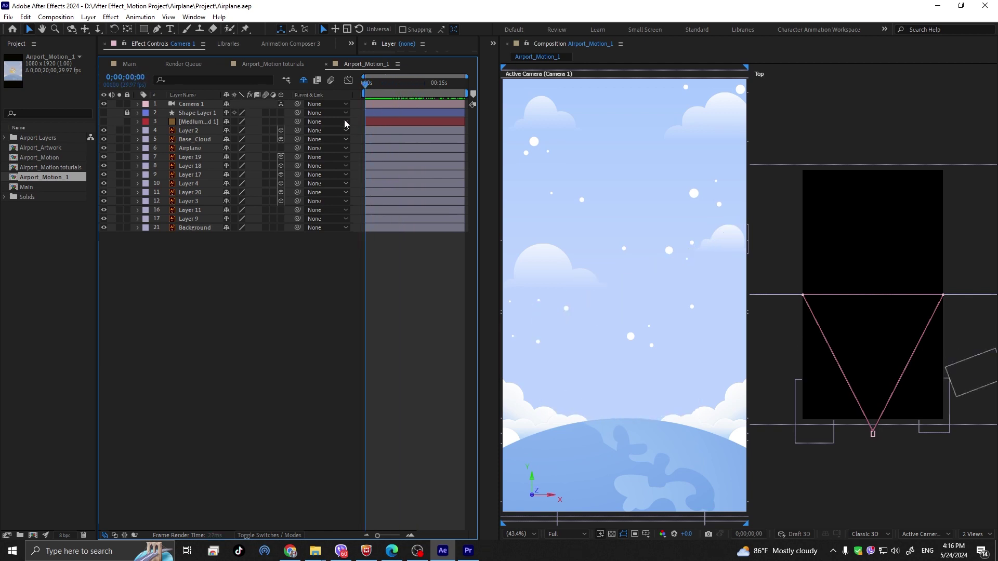
shift+click(547, 281)
shift+click(721, 239)
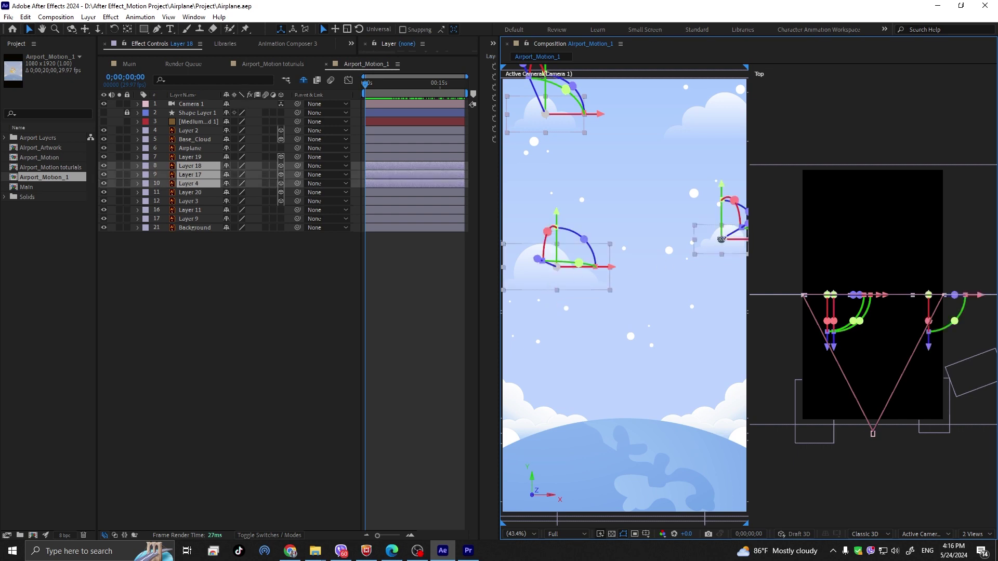
shift+click(727, 130)
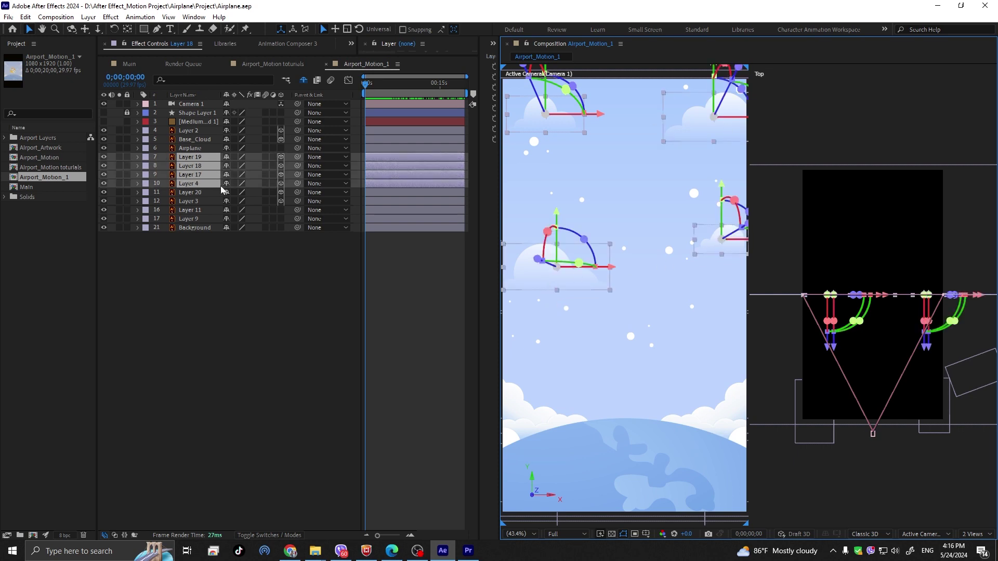
key(p)
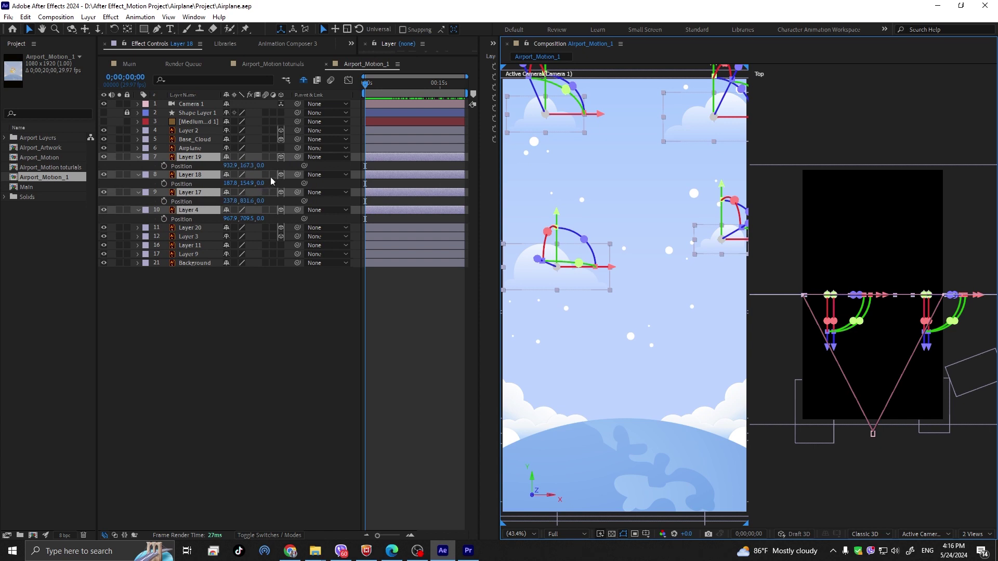
click(165, 166)
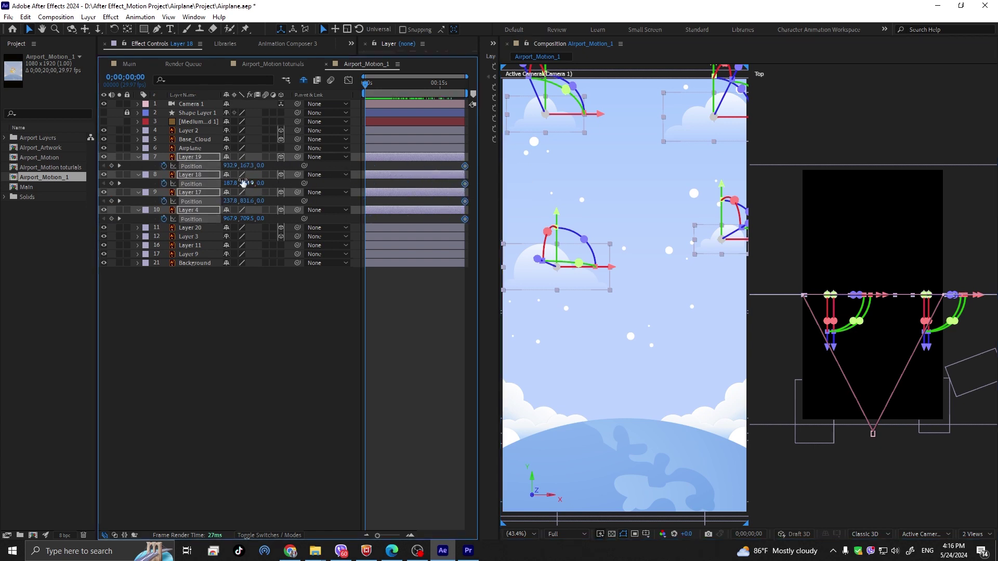
- At the first frame, shift the four clouds left until Layer 19's X position is 488.9, and select their Position keyframes
drag(596, 117, 498, 131)
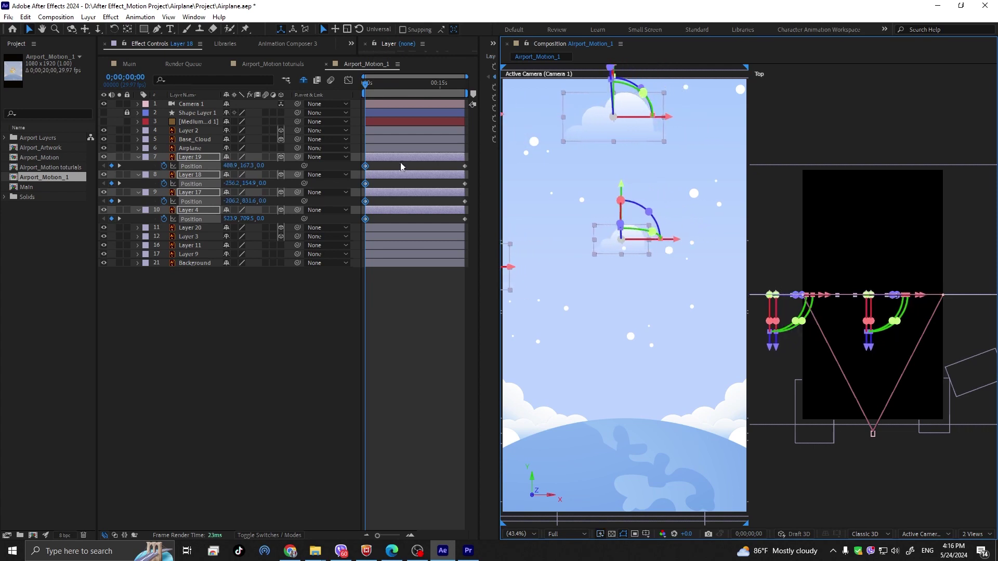
drag(368, 87, 475, 97)
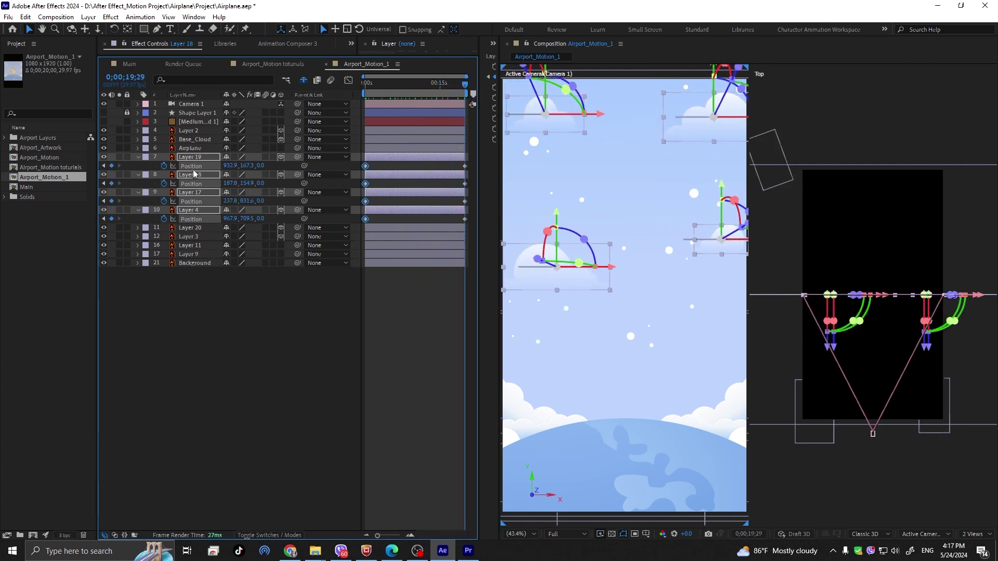
click(193, 185)
right_click(195, 219)
click(311, 370)
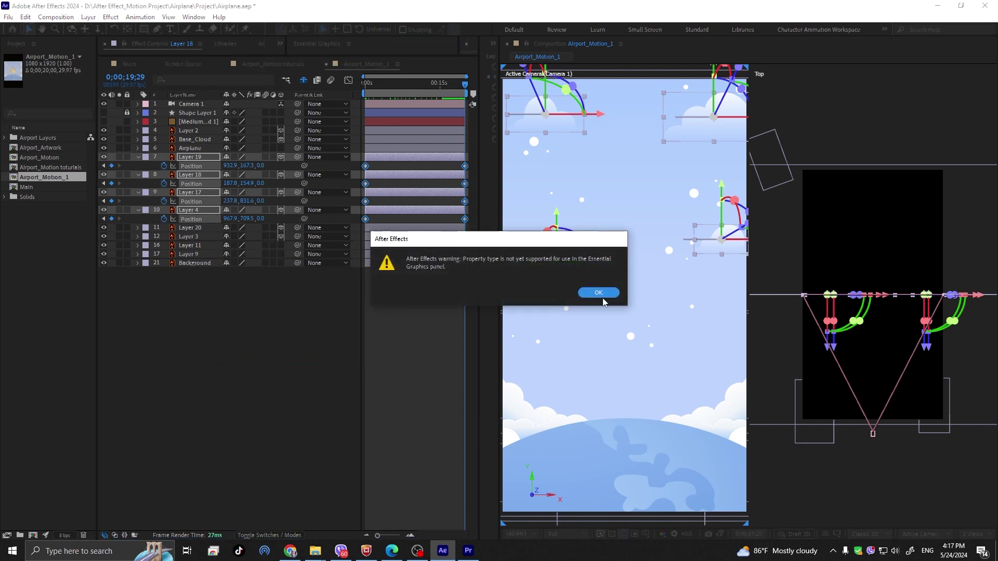
click(599, 294)
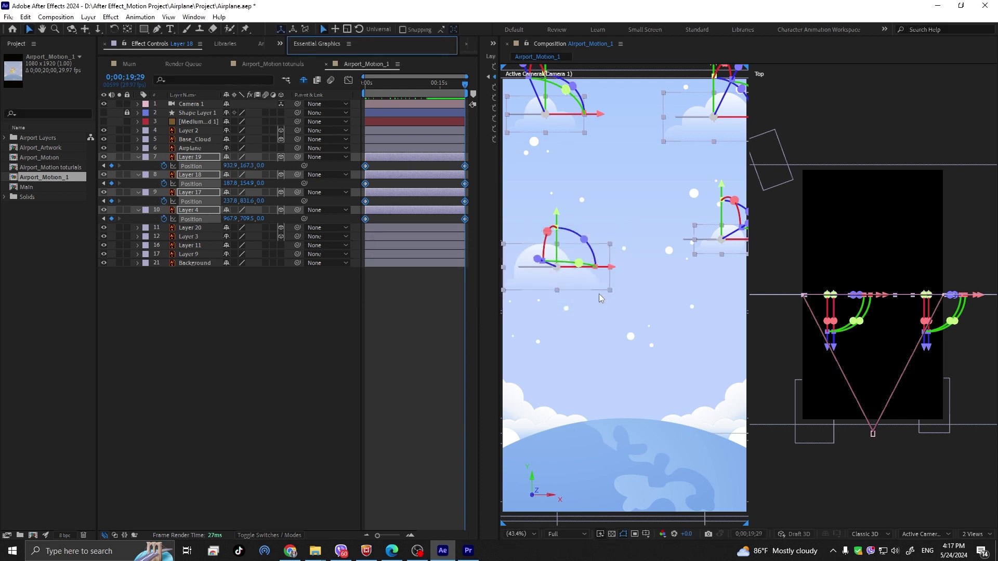
- Apply Easy Ease to the Position keyframes of the four cloud layers and scrub the timeline to check their drift
right_click(190, 224)
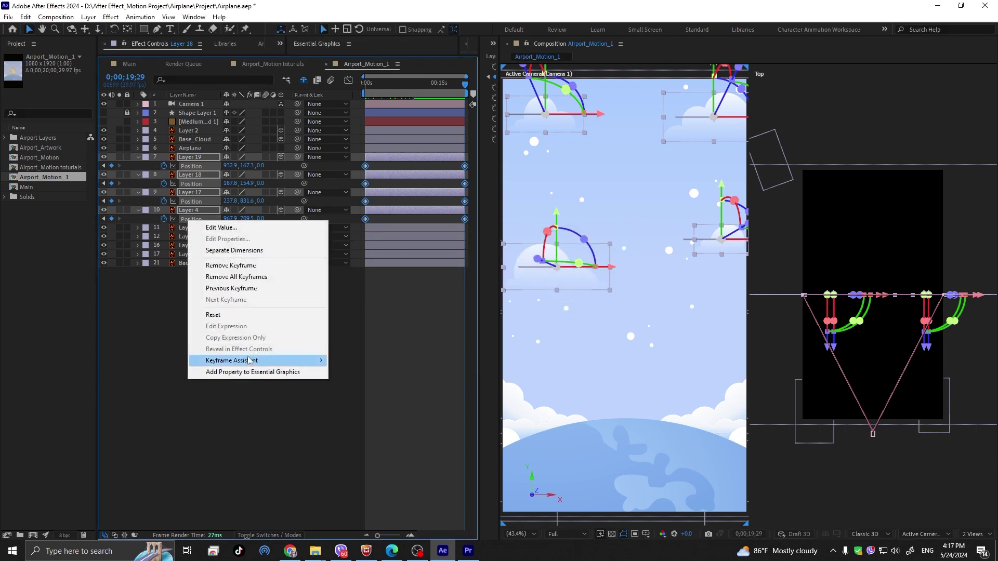
mouse_move(304, 363)
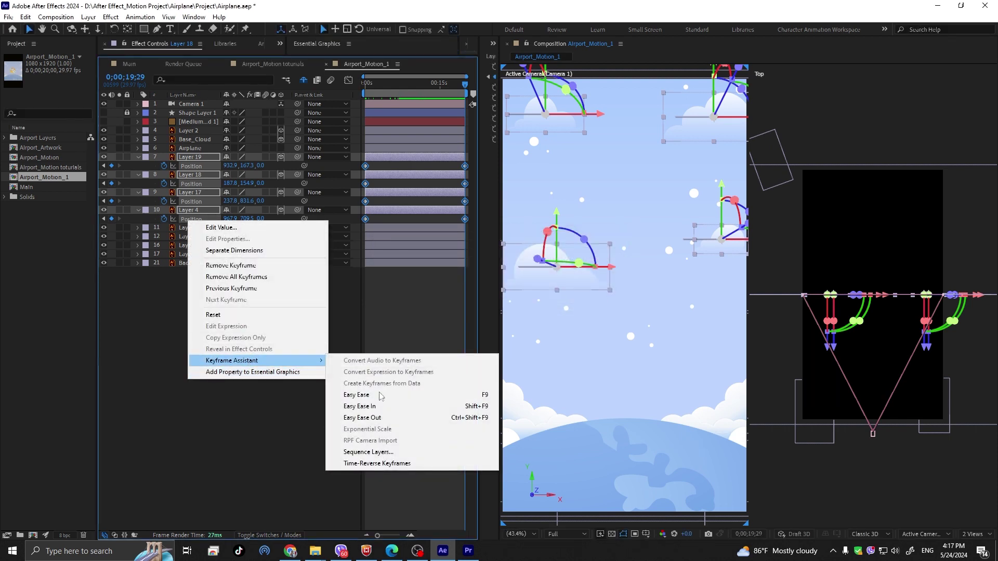
click(352, 397)
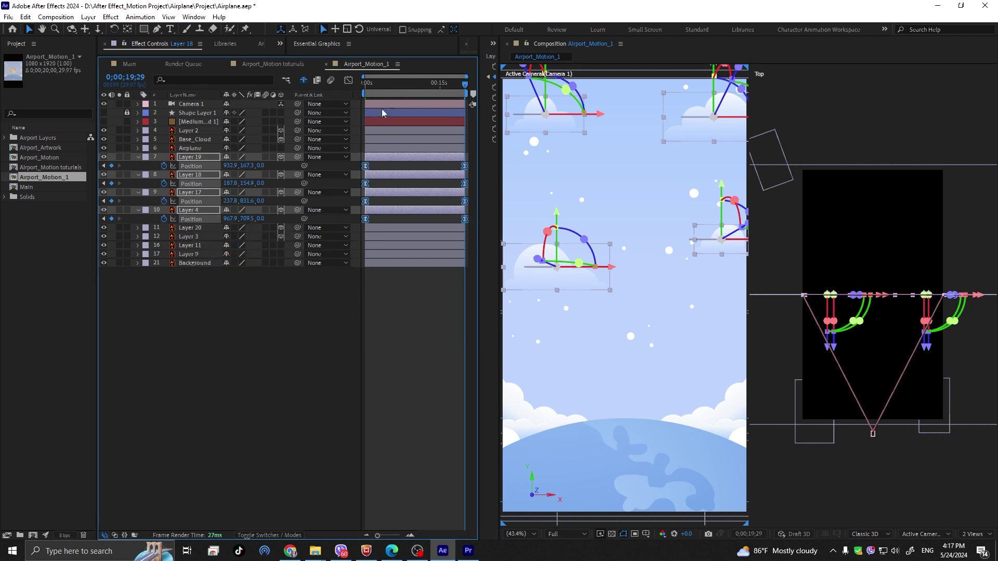
drag(380, 85, 336, 96)
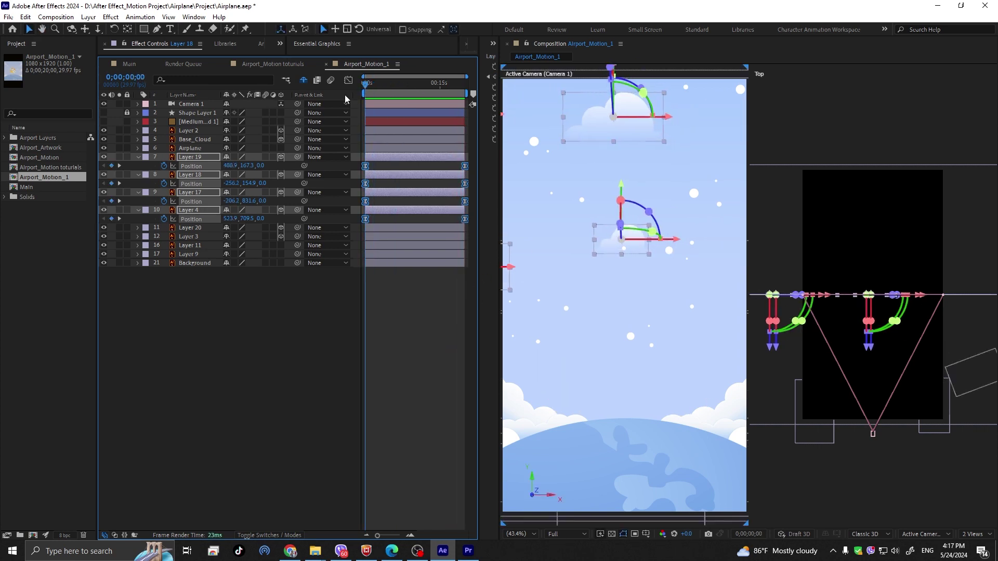
- Set the current time to 0;00;06;01 and select the two star layers, Layer 20 and Layer 3
drag(366, 90, 395, 113)
click(272, 329)
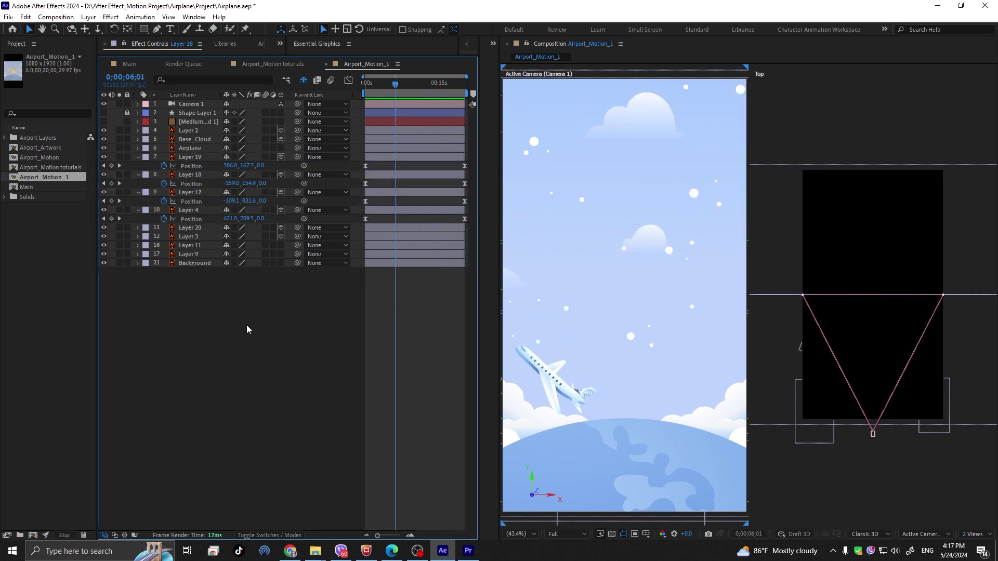
click(190, 229)
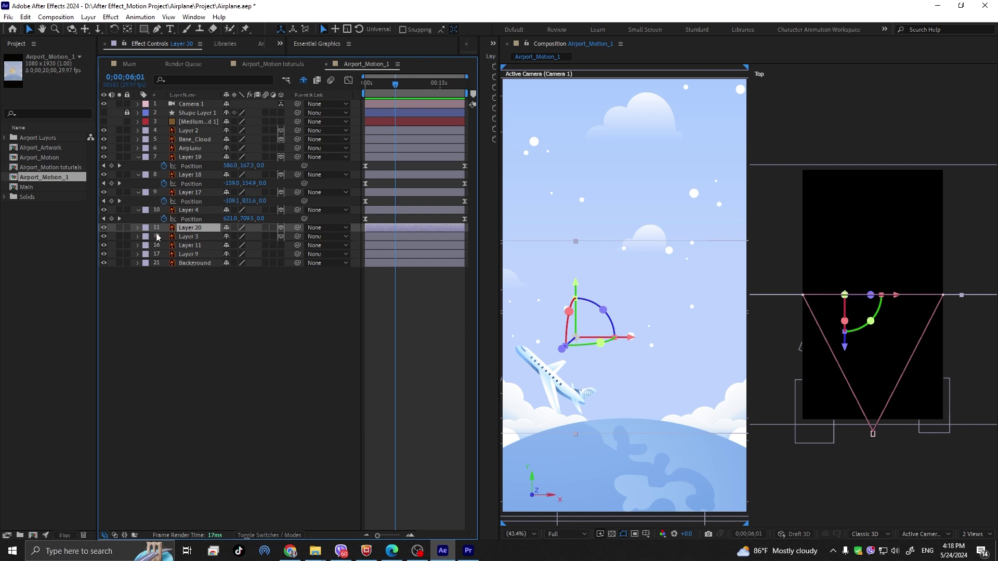
ctrl+click(187, 237)
key(s)
drag(242, 239, 256, 236)
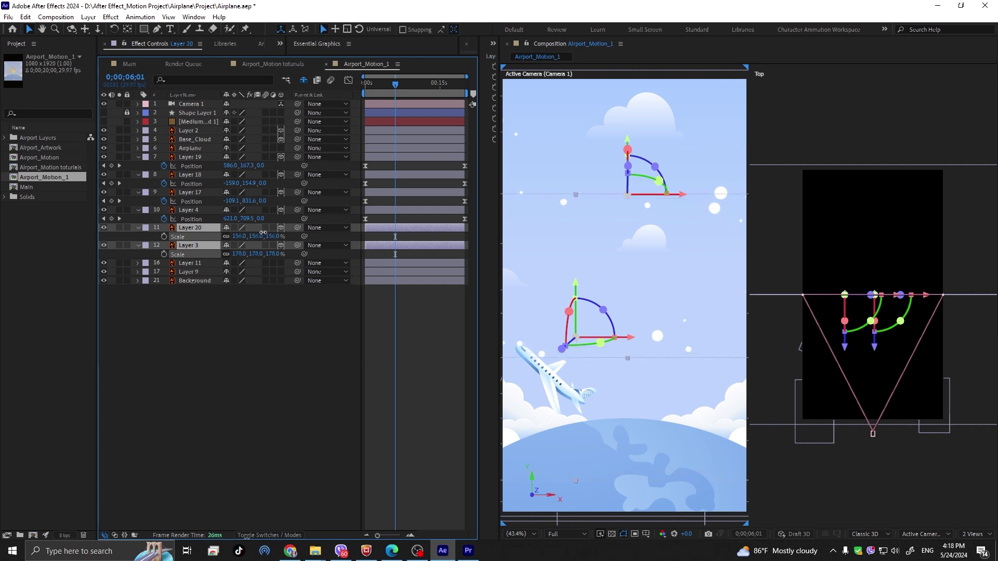
key(ctrl+z)
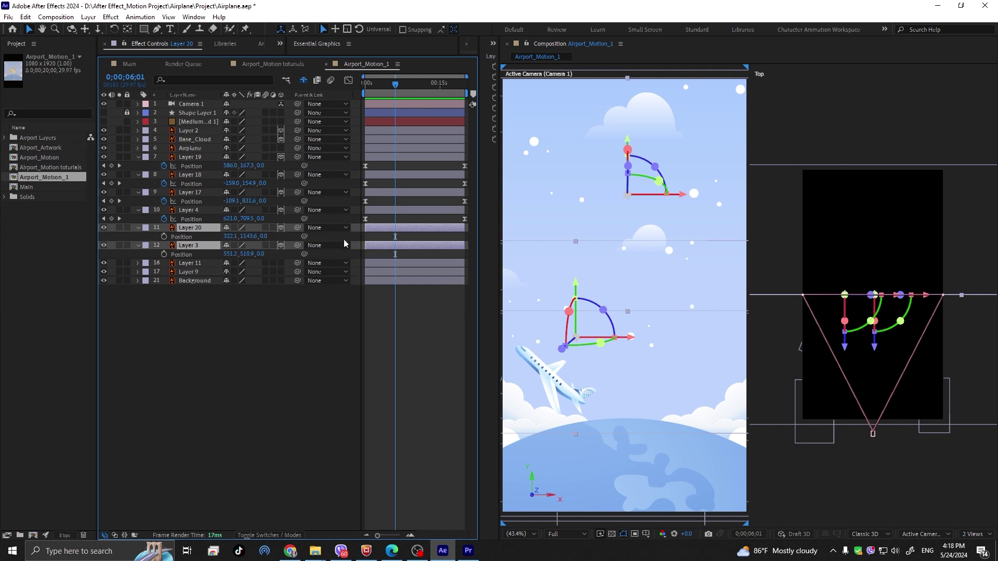
- Keyframe both star layers' Position at the end, and set first-frame keyframes with X at -203.9 for Layer 20 and 25.2 for Layer 3
key(alt+shift+p)
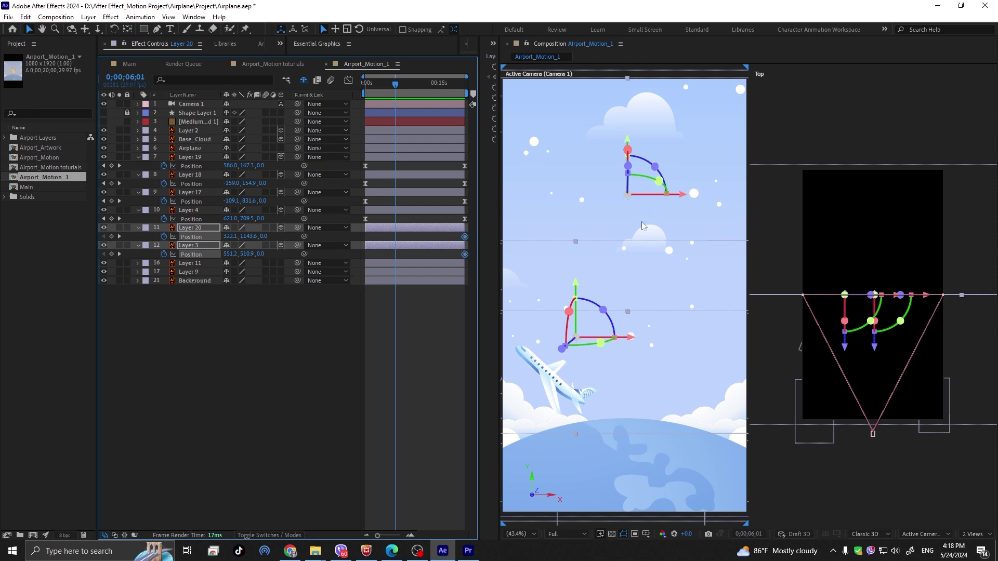
drag(683, 197, 552, 210)
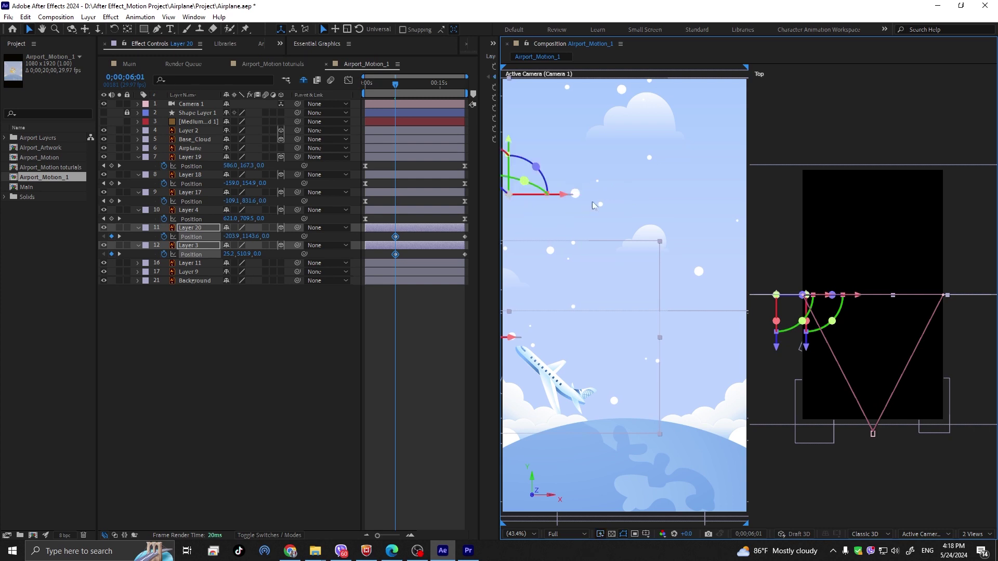
drag(396, 240, 365, 241)
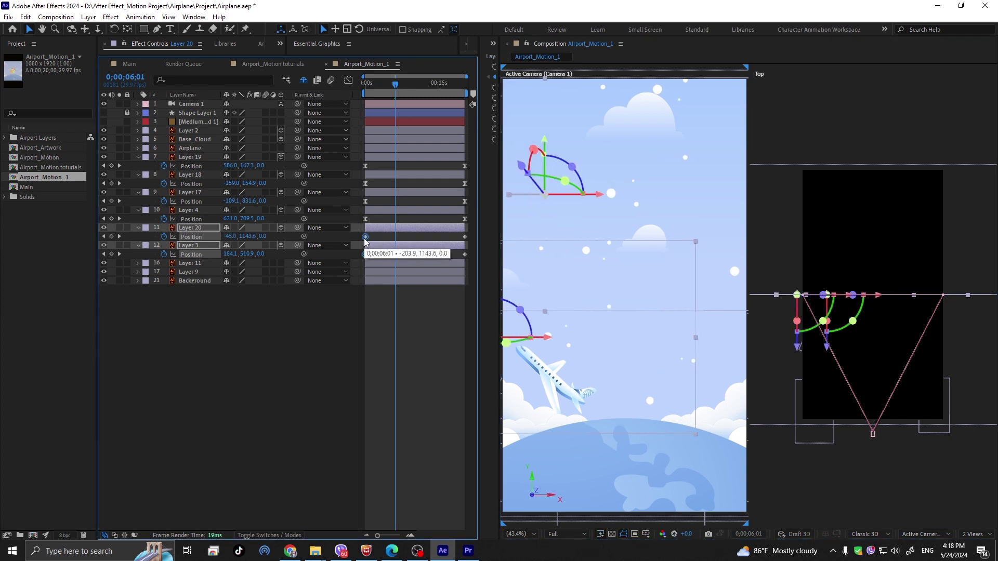
- Apply Easy Ease to the Position keyframes of Layer 20 and Layer 3, and return to the first frame
right_click(196, 254)
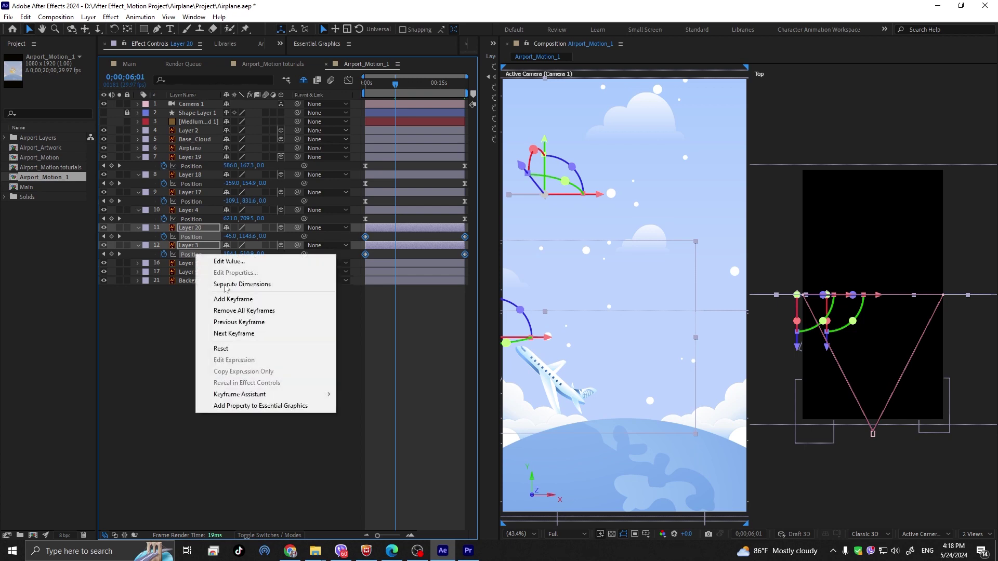
mouse_move(282, 401)
click(367, 428)
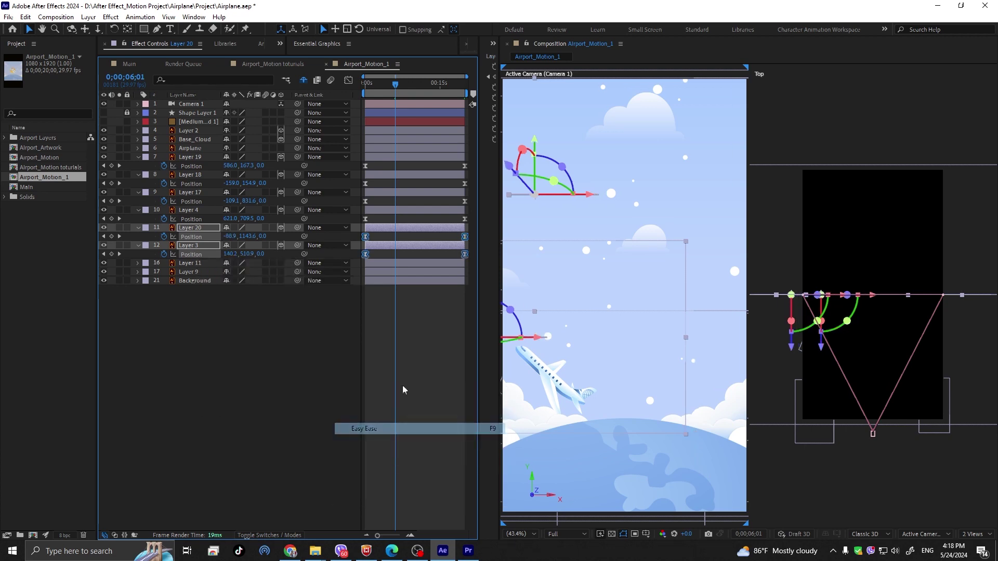
drag(378, 85, 364, 86)
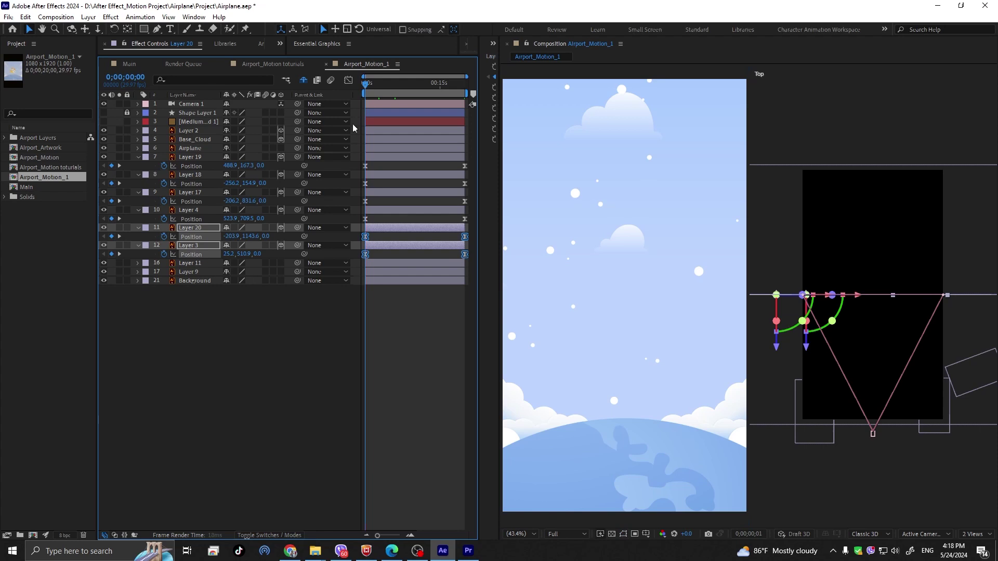